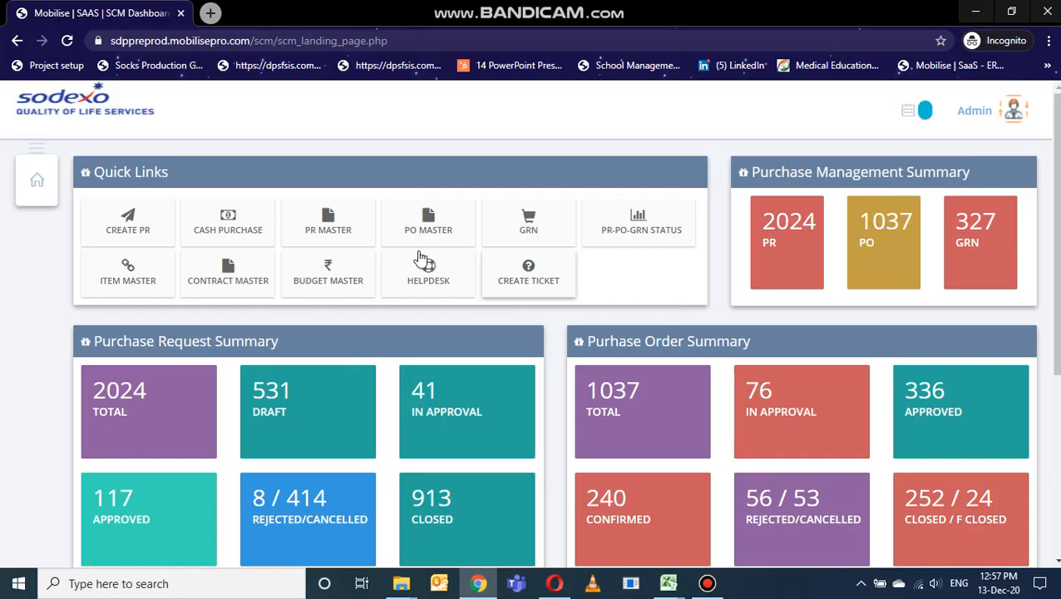
Step: Open the PR Master's line level view and filter it by site PL9 (Huawei Technologies India Pvt Ltd) and PC code Core FM
left_click(348, 236)
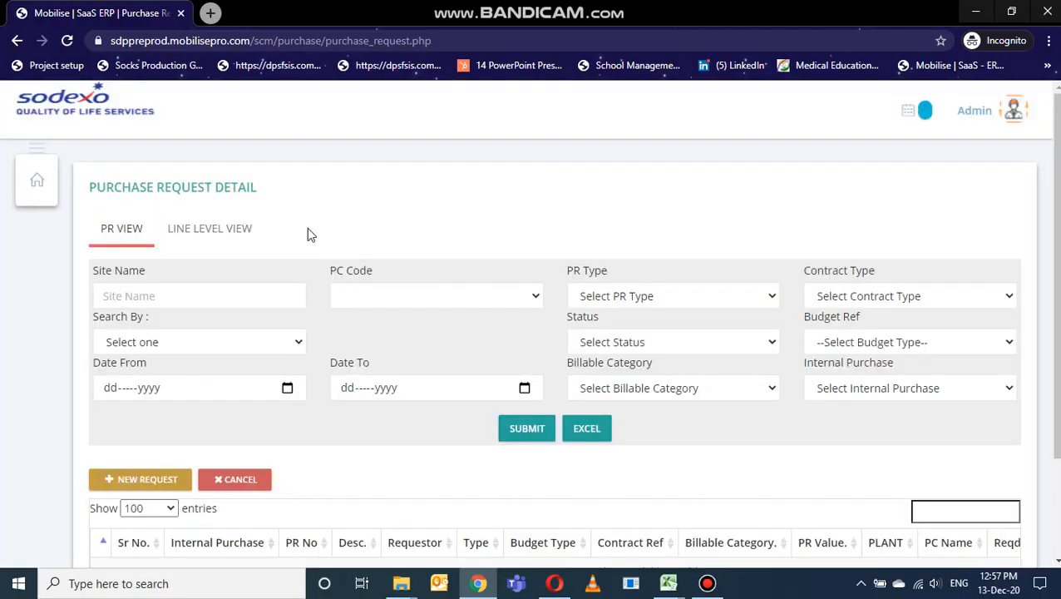
left_click(232, 240)
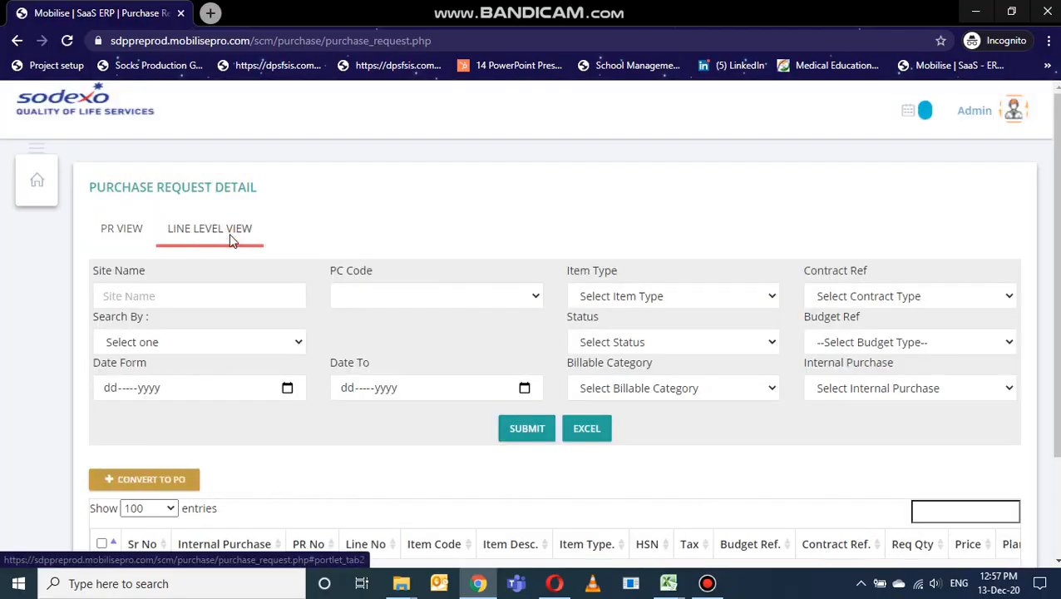
left_click(208, 293)
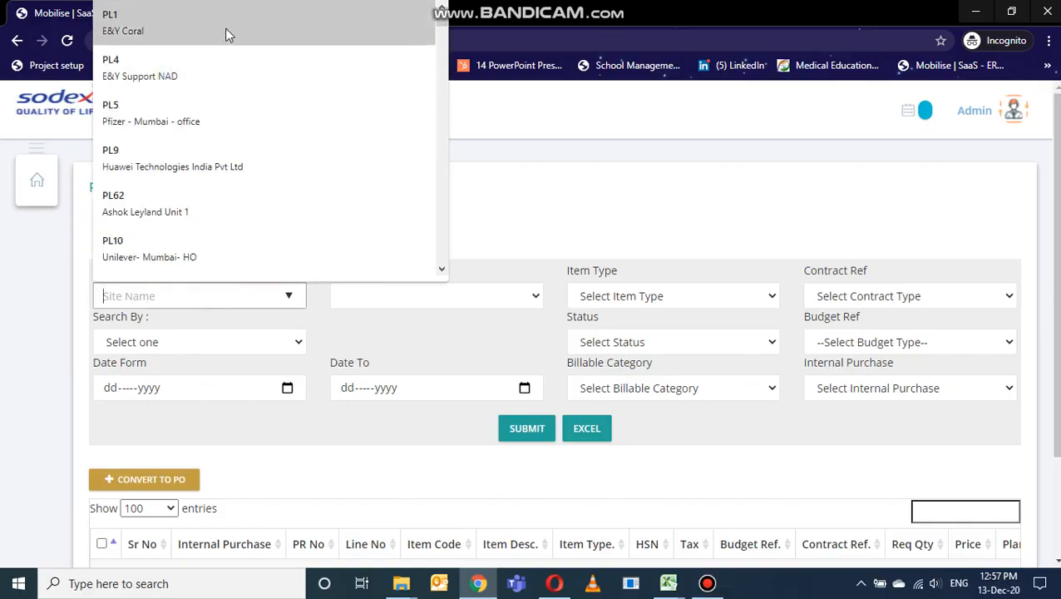
left_click(225, 28)
left_click(212, 295)
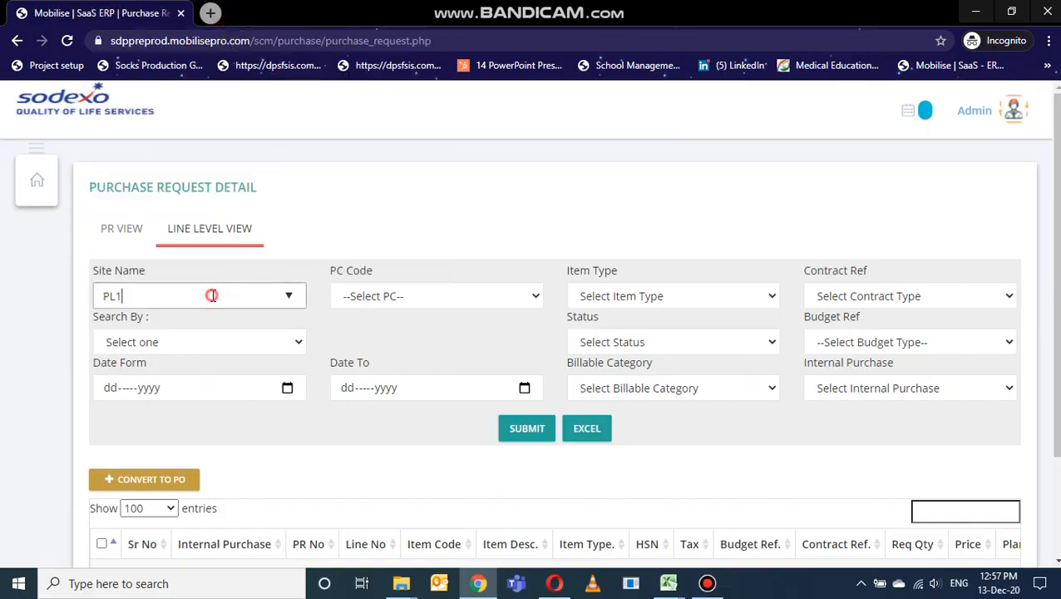
key("BackSpace")
type("9")
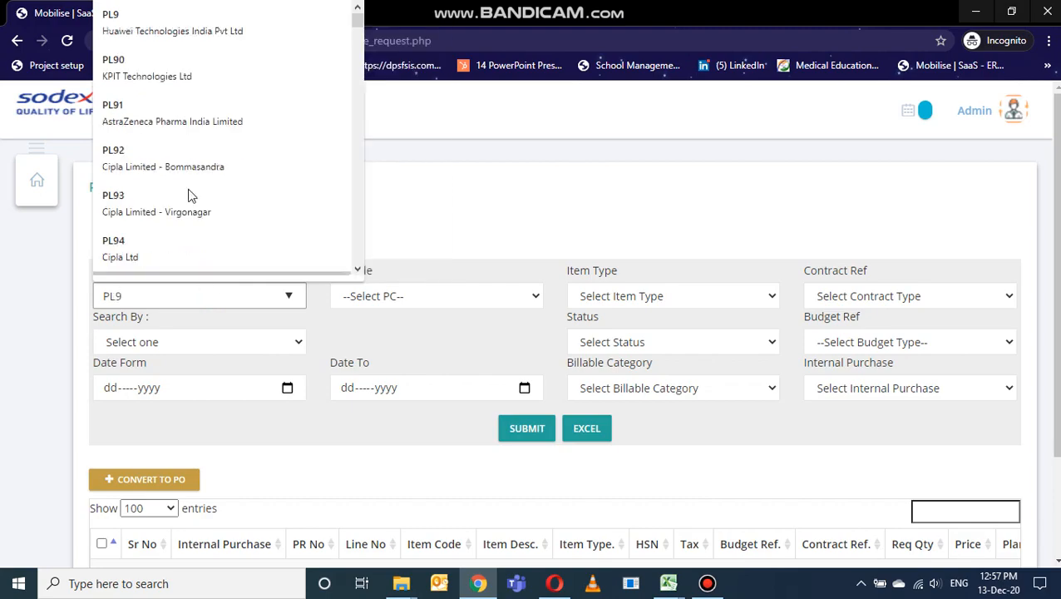
left_click(200, 29)
left_click(422, 297)
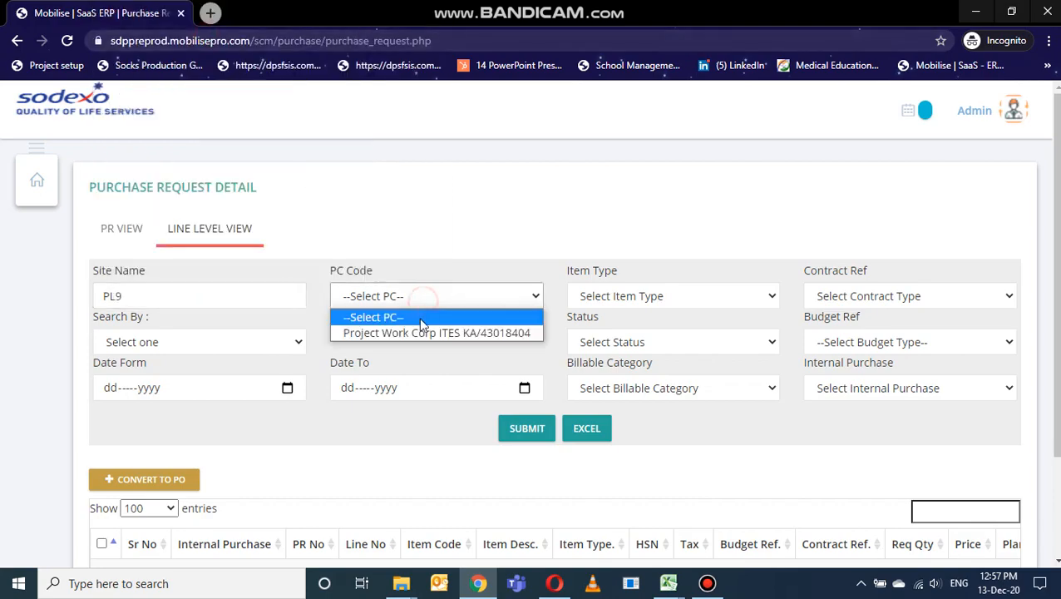
Step: Search by Request No using the purchase request number and review all columns of the resulting request lines
left_click(291, 344)
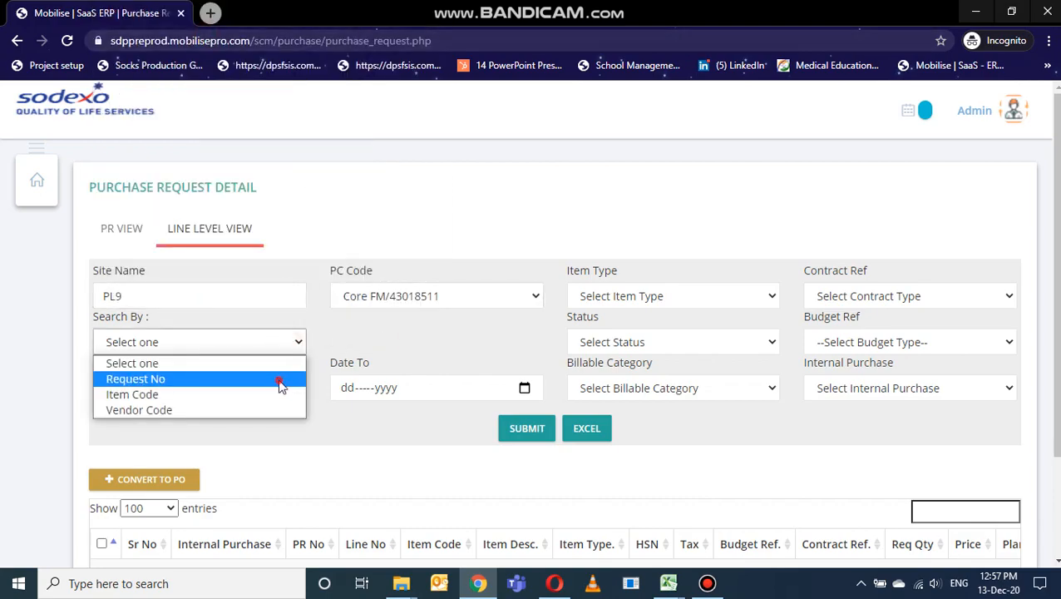
left_click(279, 381)
left_click(403, 342)
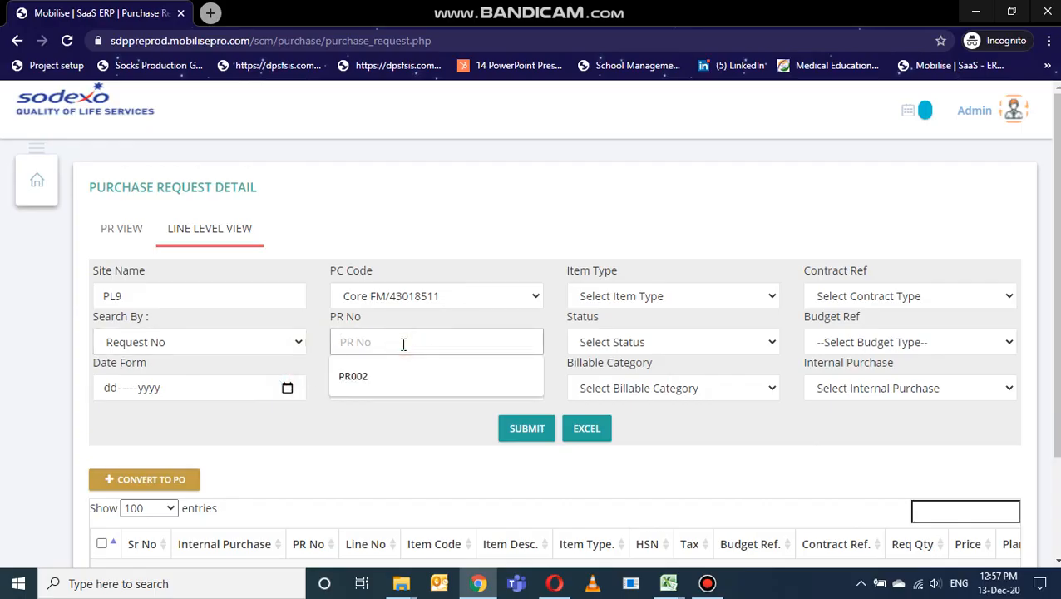
type("PR002531")
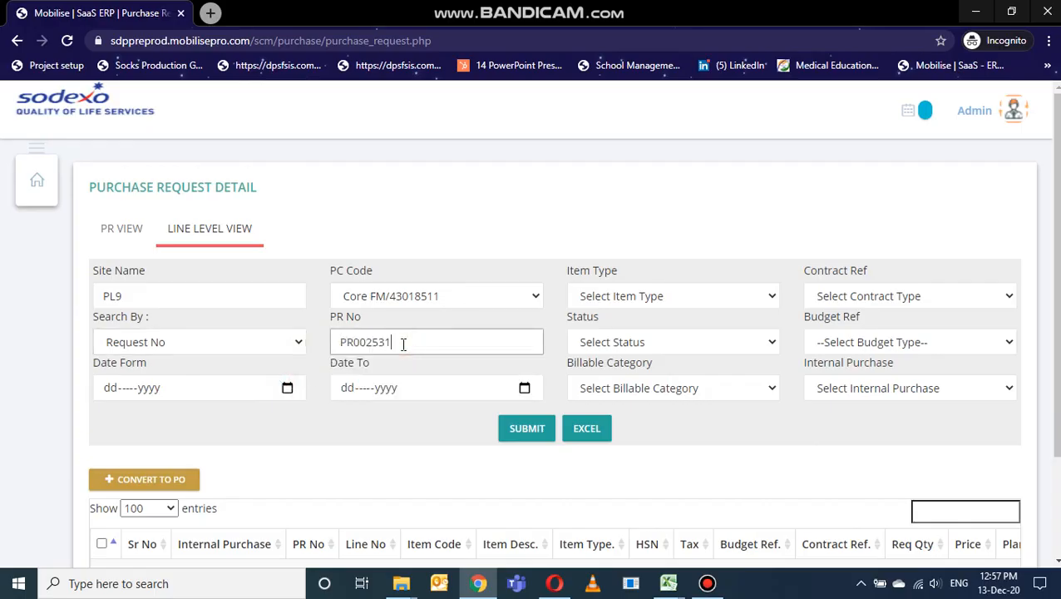
left_click(527, 428)
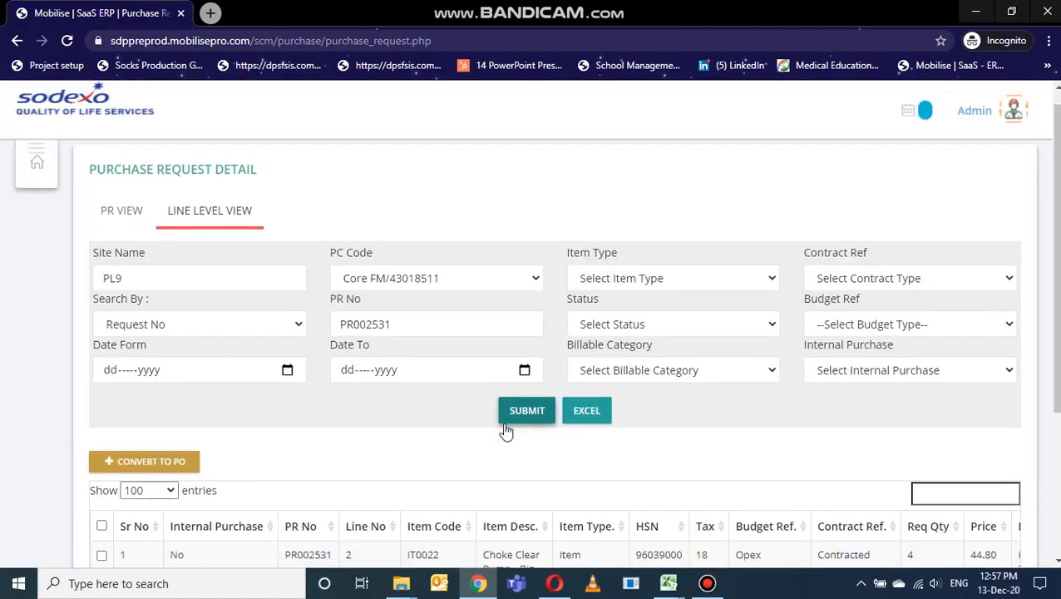
scroll(505, 430, "down", 3)
scroll(505, 430, "right", 5)
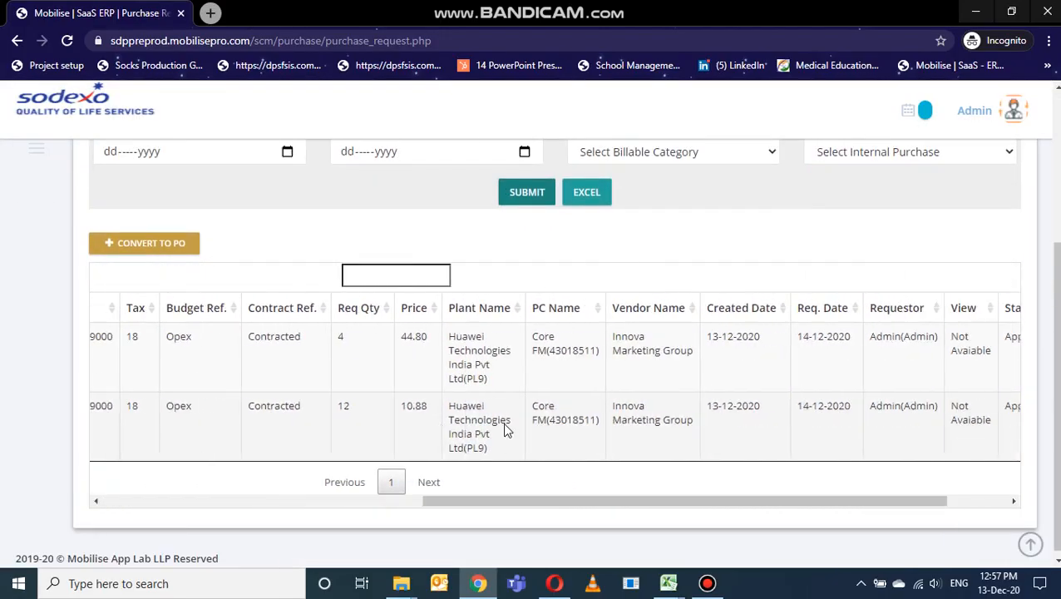
scroll(506, 430, "left", 5)
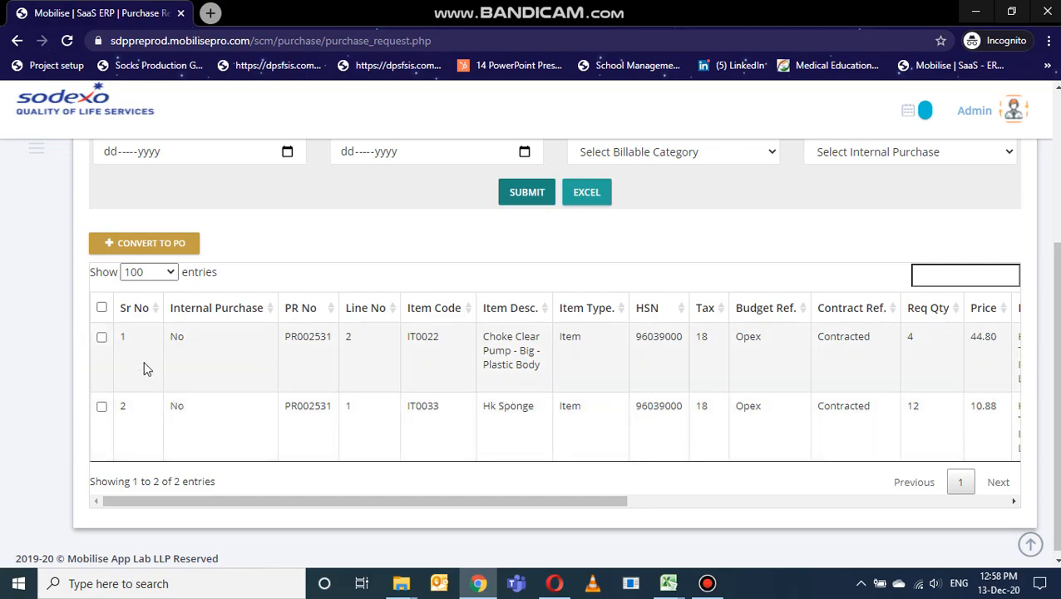
left_click(102, 307)
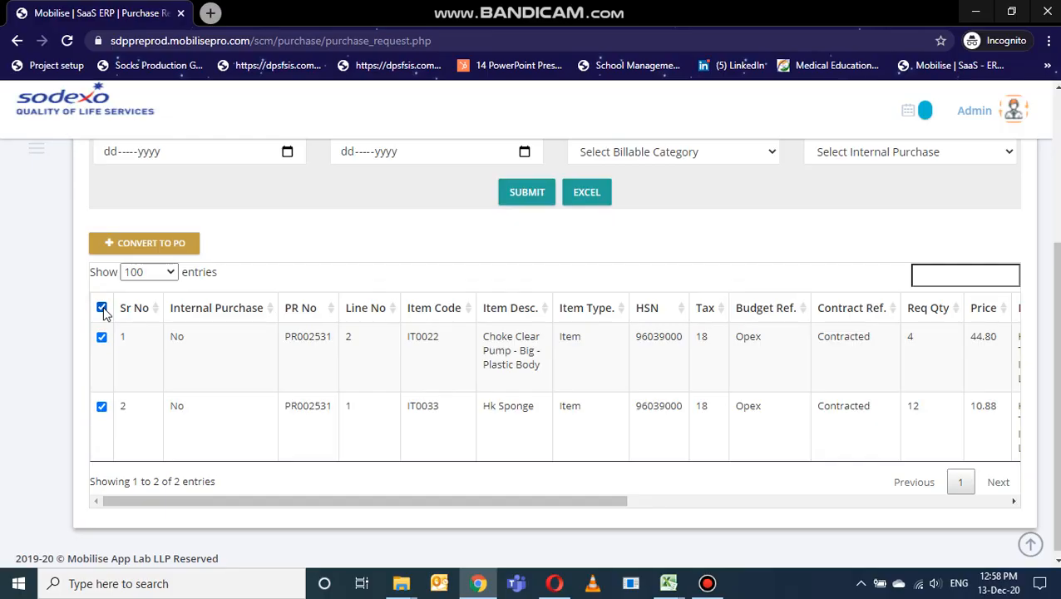
left_click(102, 314)
left_click(102, 311)
left_click(102, 310)
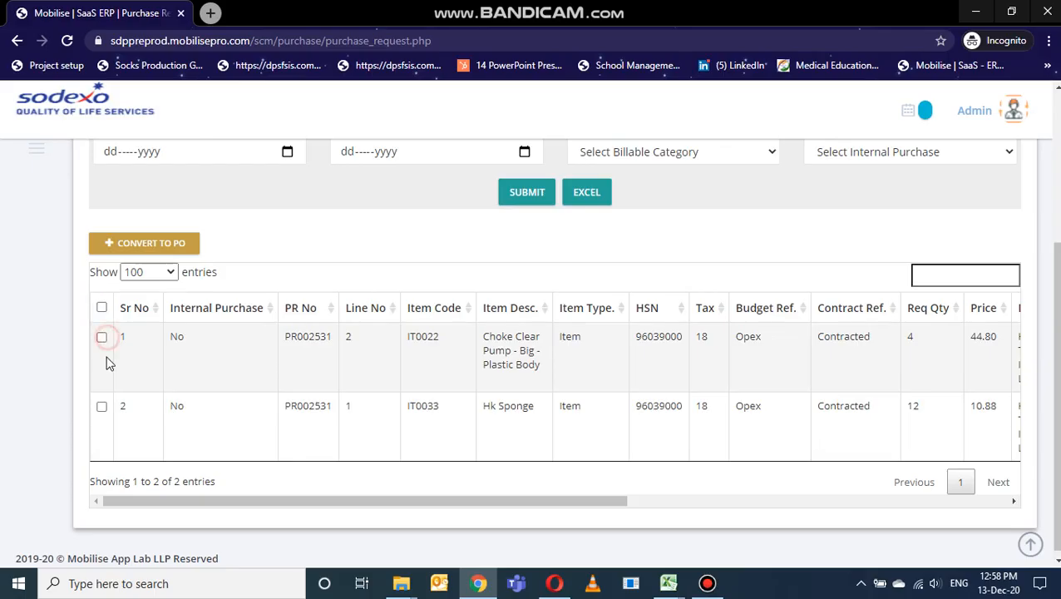
Step: Select the Choke Clear Pump and Hk Sponge request lines and convert them to a purchase order
left_click(102, 337)
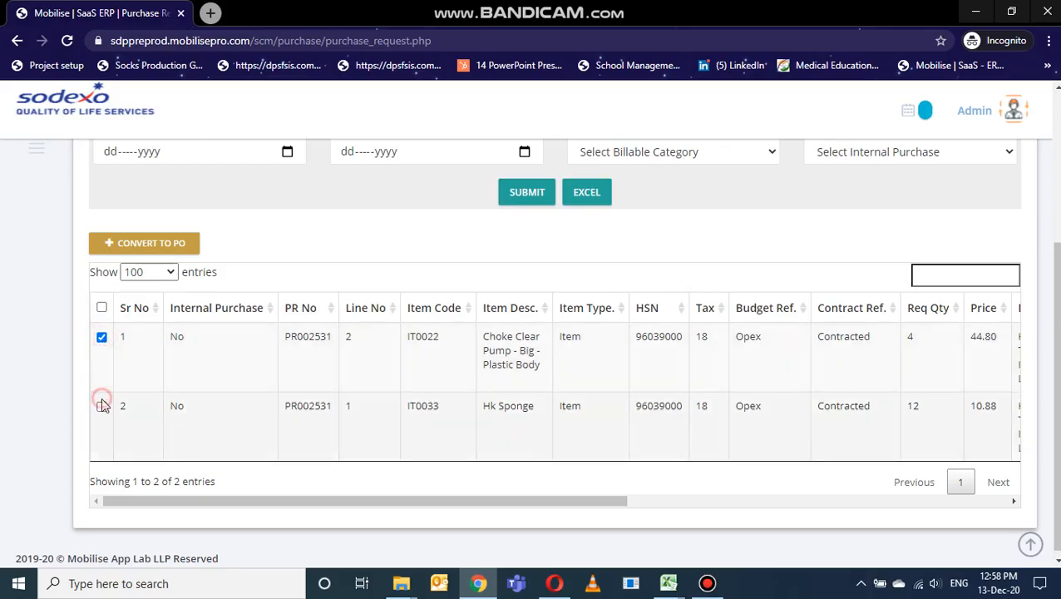
left_click(102, 406)
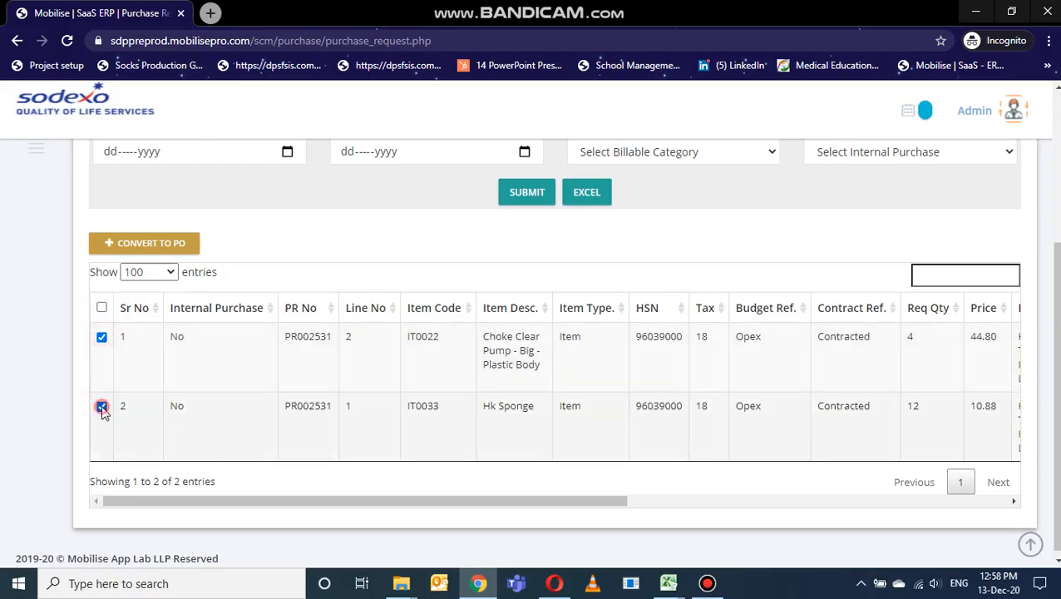
left_click(158, 246)
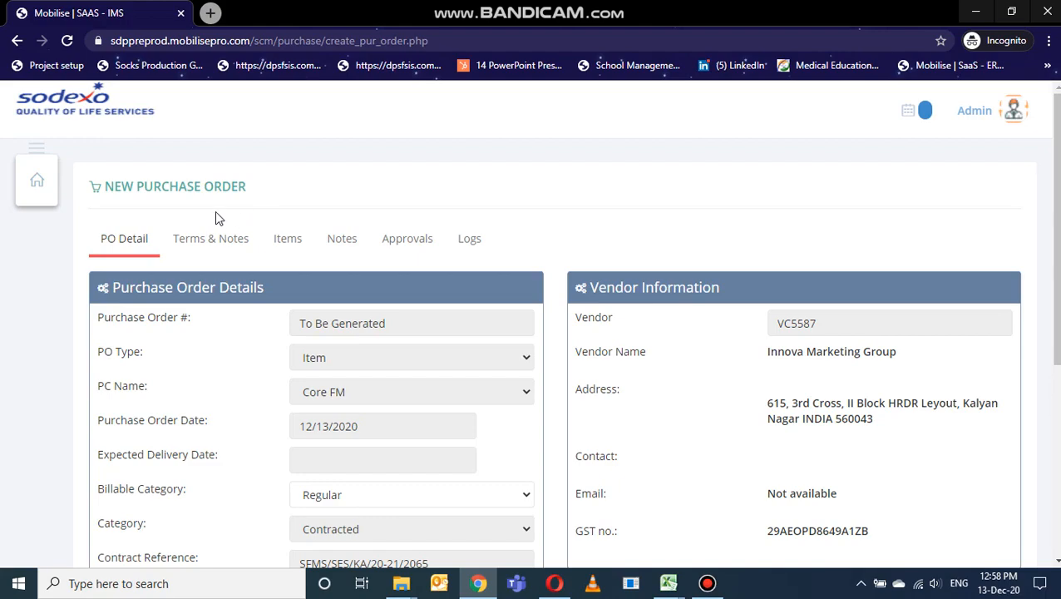
Step: Set the purchase order's expected delivery date to 12/14/2020 and choose Regular as its billable category
scroll(219, 218, "down", 1)
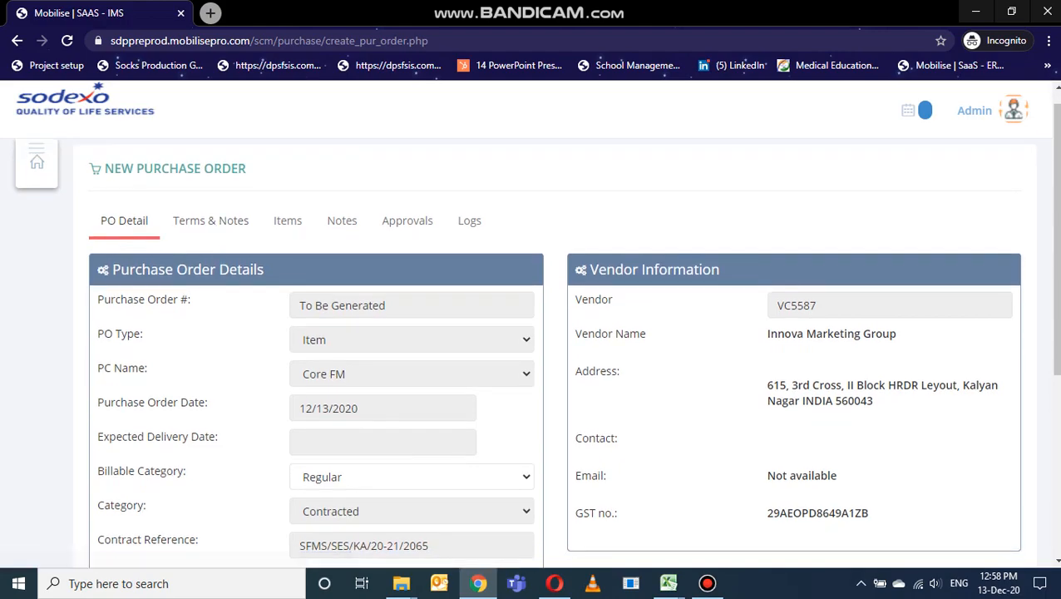
scroll(214, 271, "down", 4)
scroll(214, 267, "up", 4)
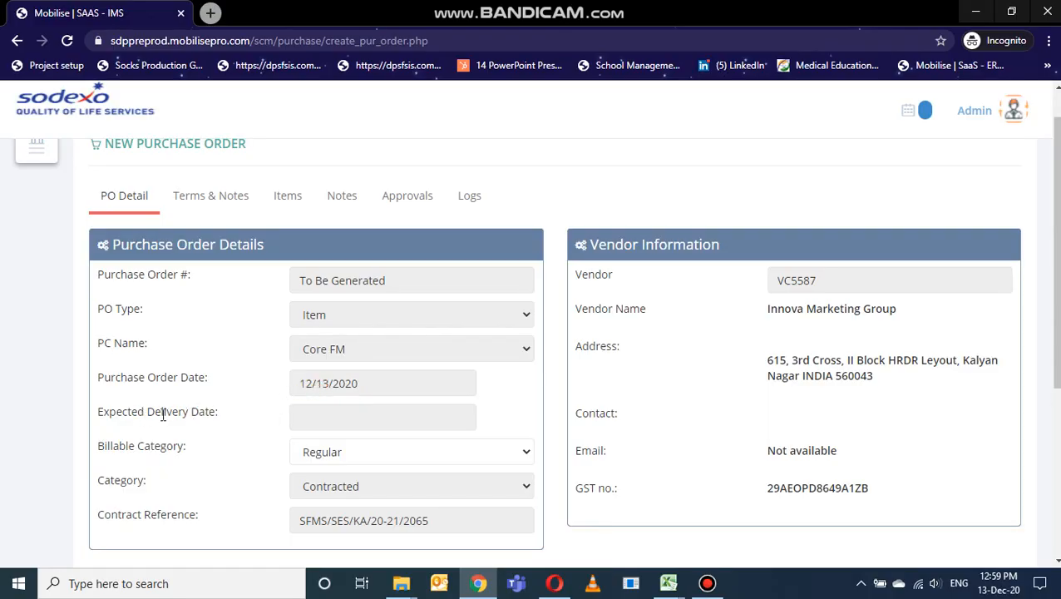
left_click(309, 420)
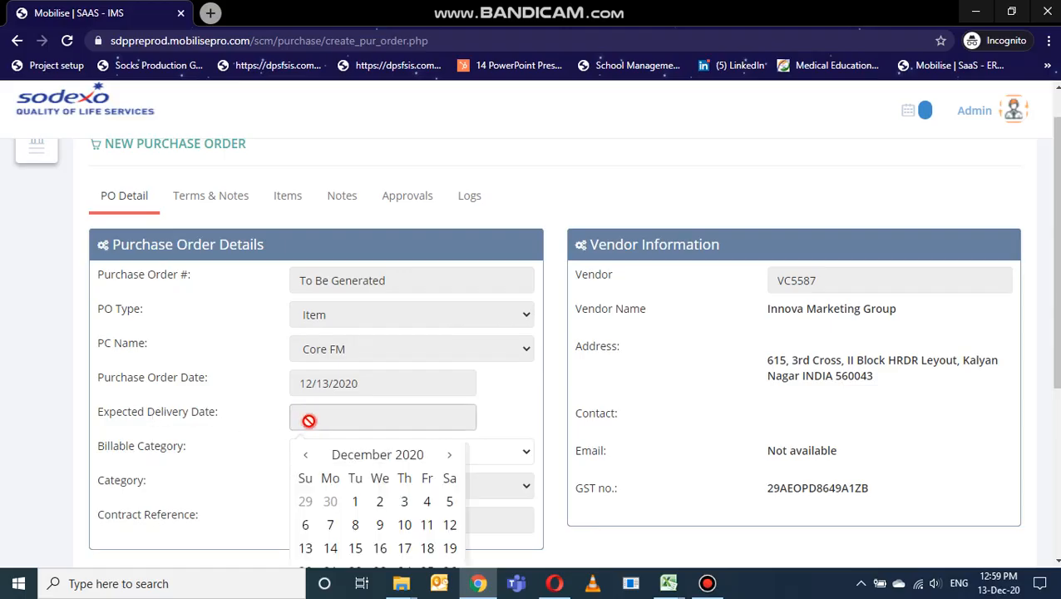
scroll(309, 419, "down", 1)
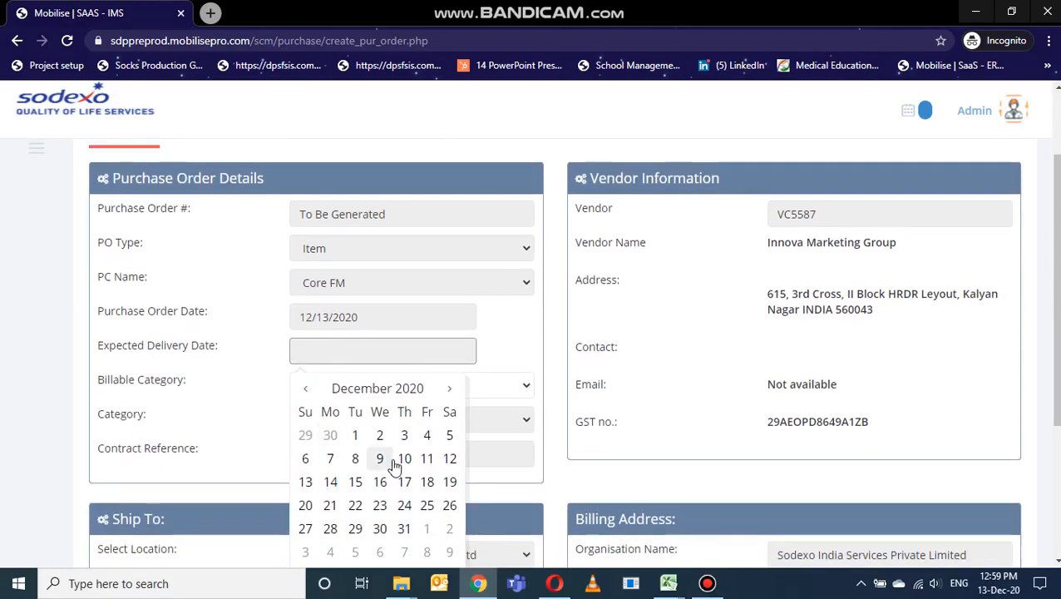
left_click(330, 482)
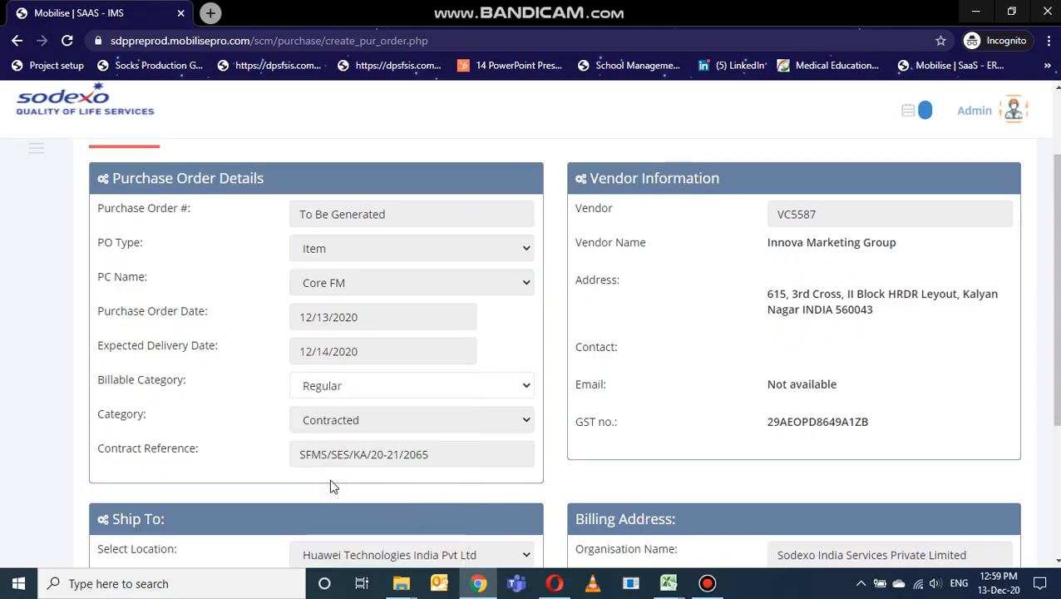
left_click(381, 385)
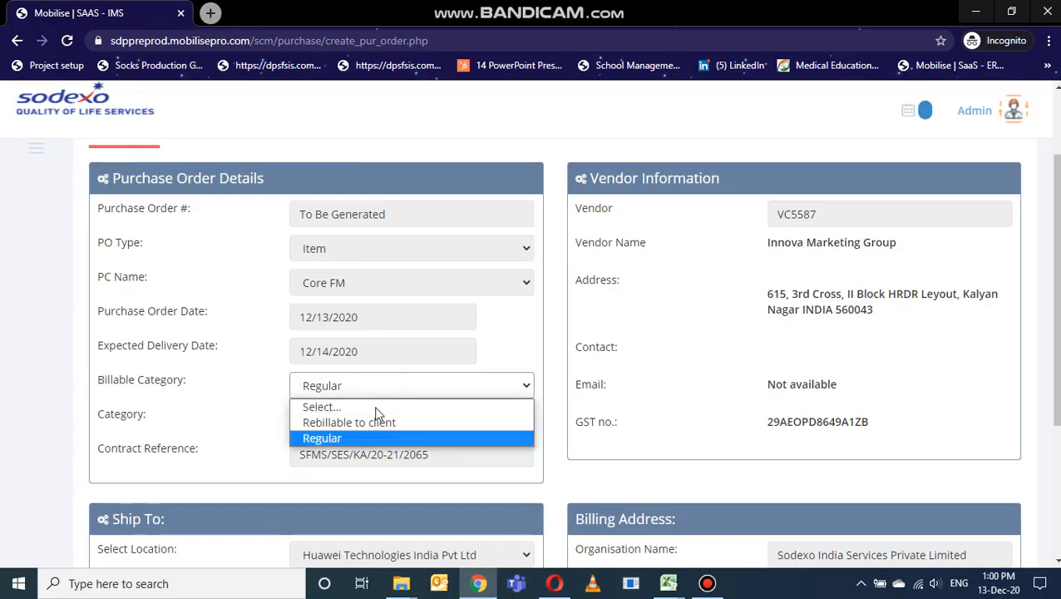
left_click(363, 438)
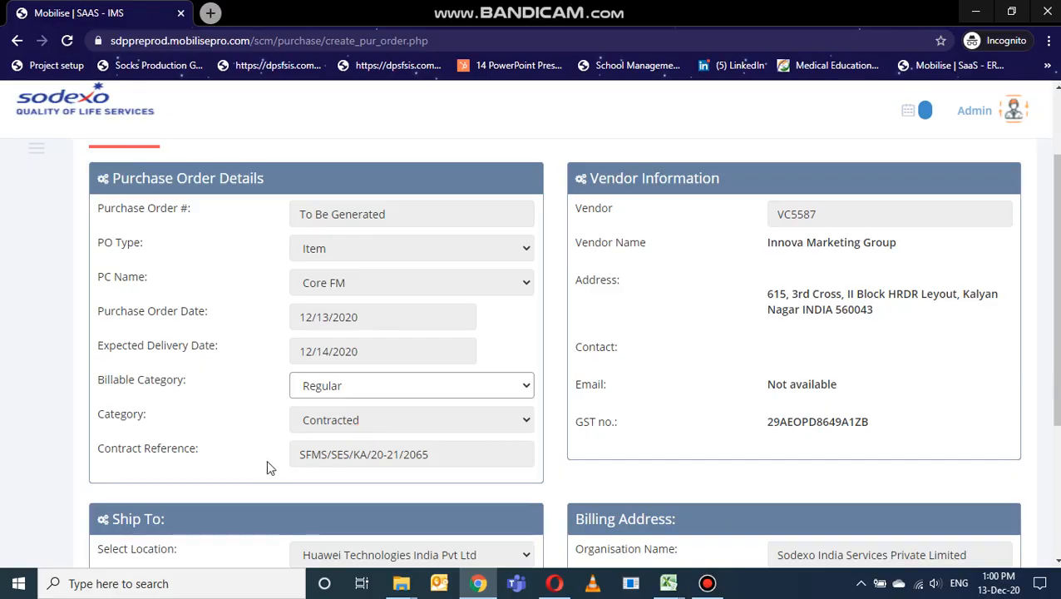
Step: Examine the purchase order's contract reference, vendor code, GST number, ship-to contact details and billing address
left_click_drag(441, 457, 294, 454)
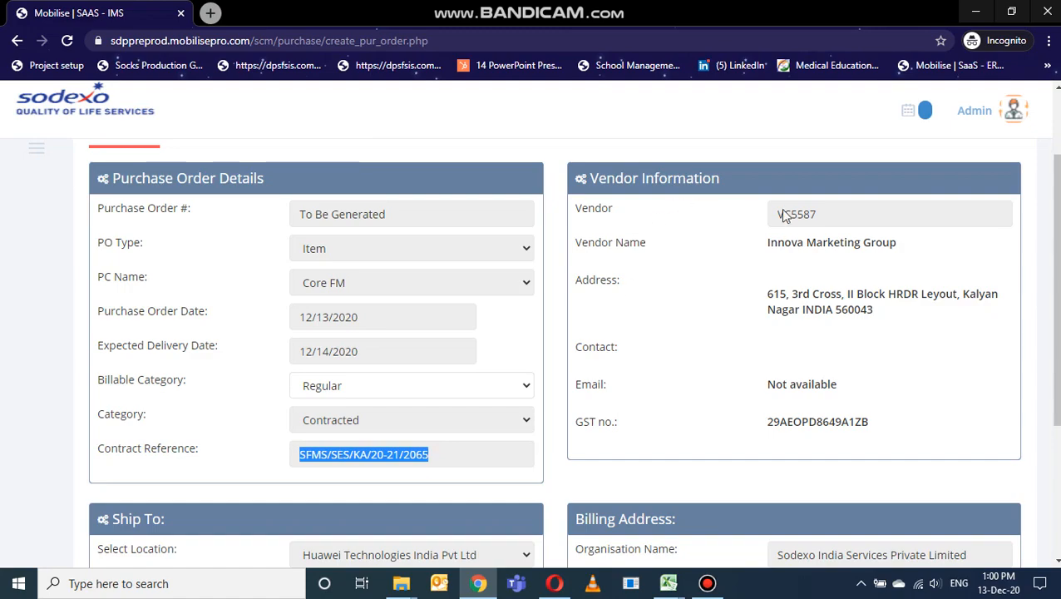
left_click_drag(831, 212, 753, 231)
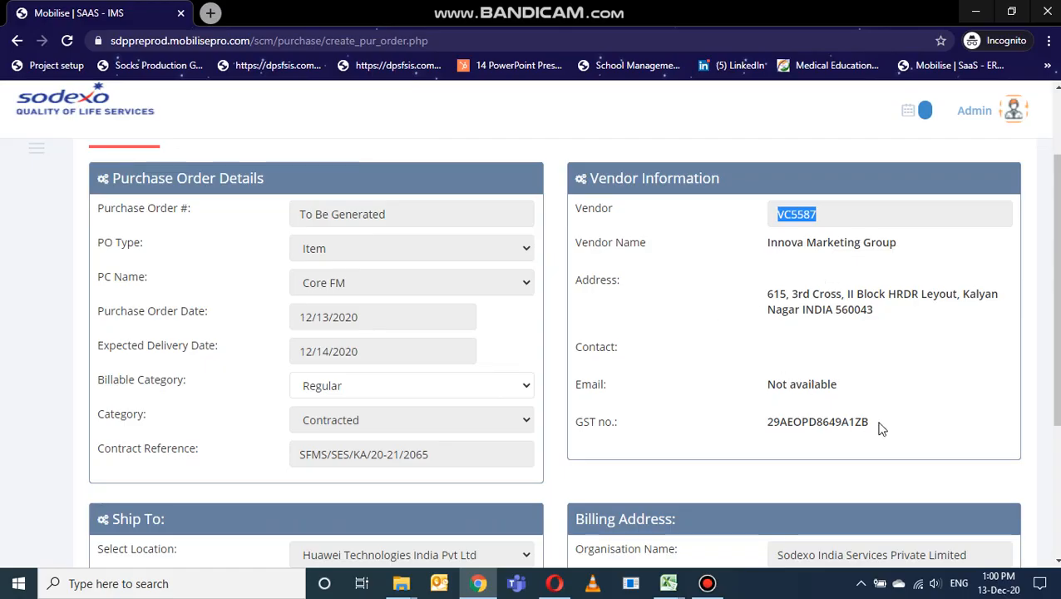
left_click_drag(878, 425, 702, 422)
scroll(701, 423, "down", 3)
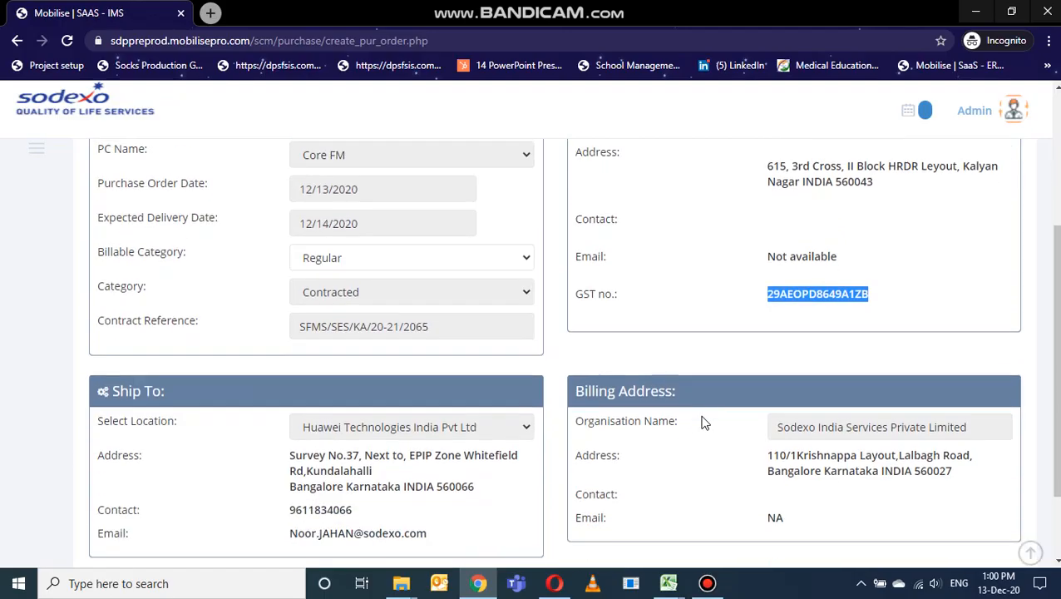
scroll(701, 422, "down", 2)
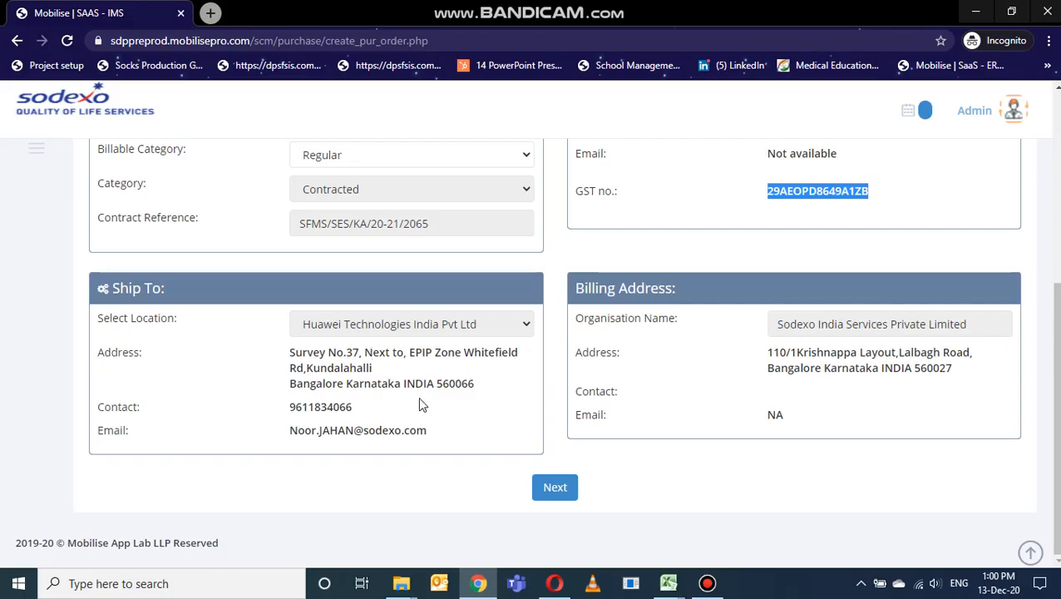
left_click_drag(346, 407, 268, 414)
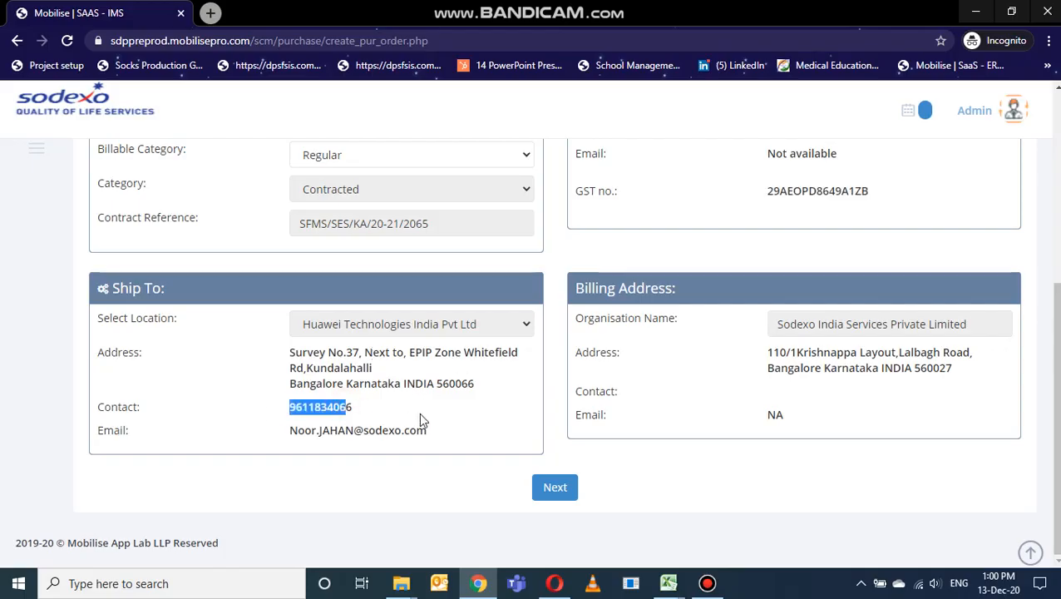
left_click_drag(428, 432, 236, 437)
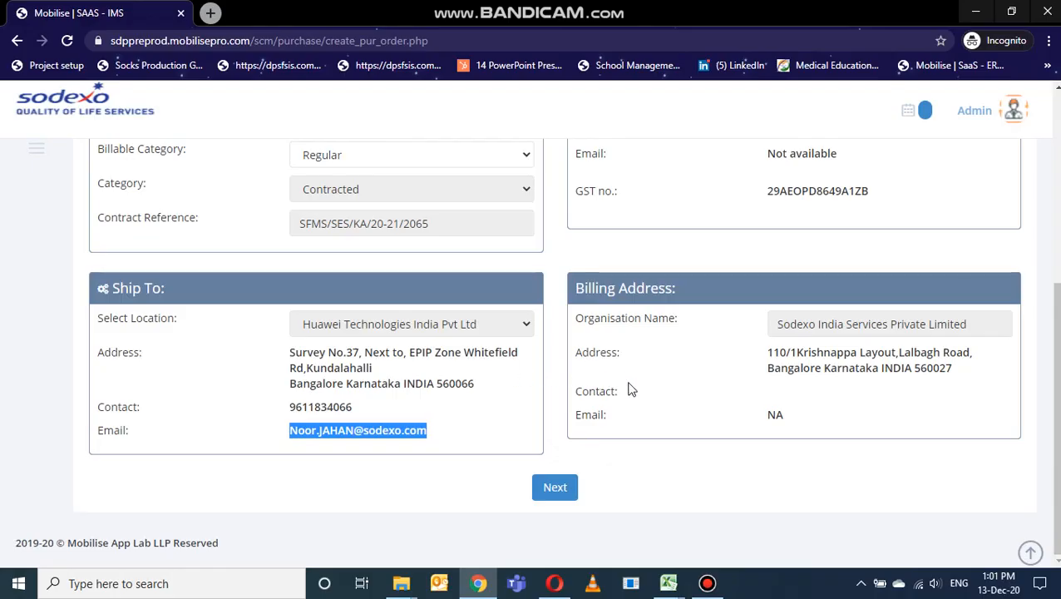
scroll(630, 389, "up", 4)
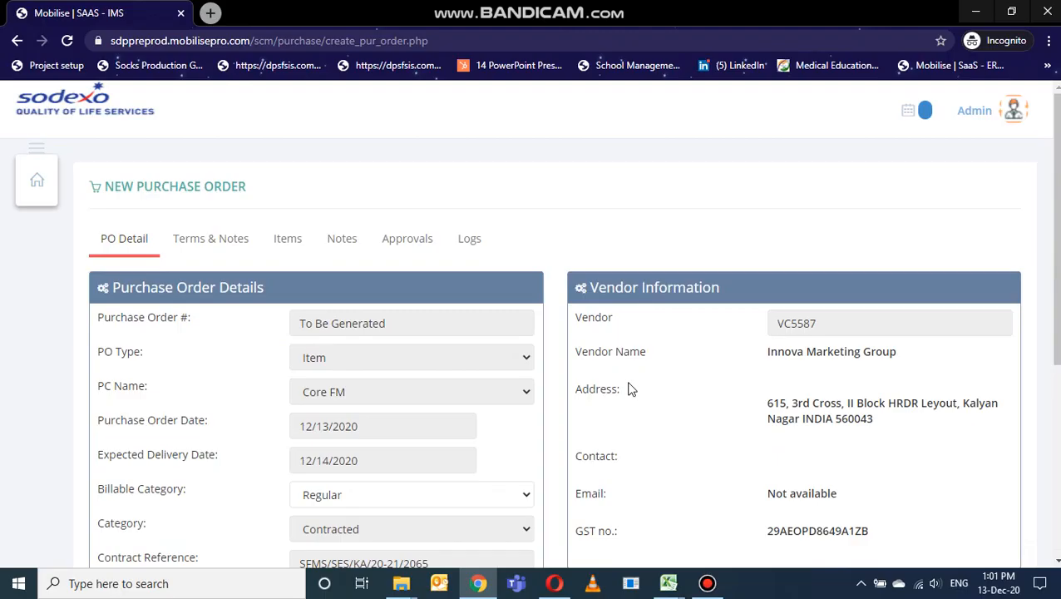
scroll(629, 389, "down", 4)
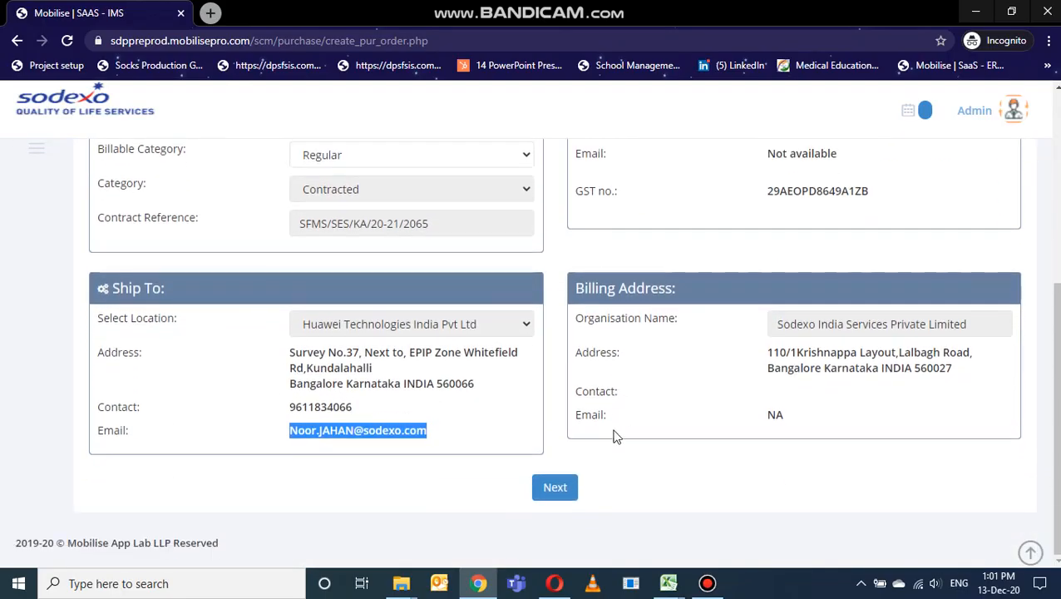
Step: Continue to the purchase order's Terms & Notes section and open the External Note for editing
left_click(572, 486)
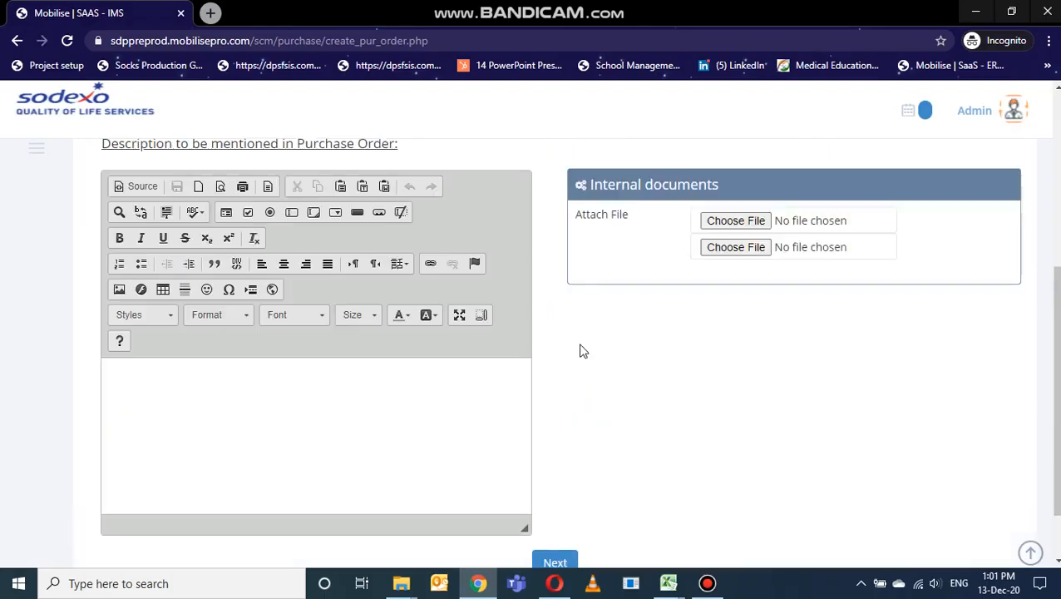
scroll(581, 350, "up", 4)
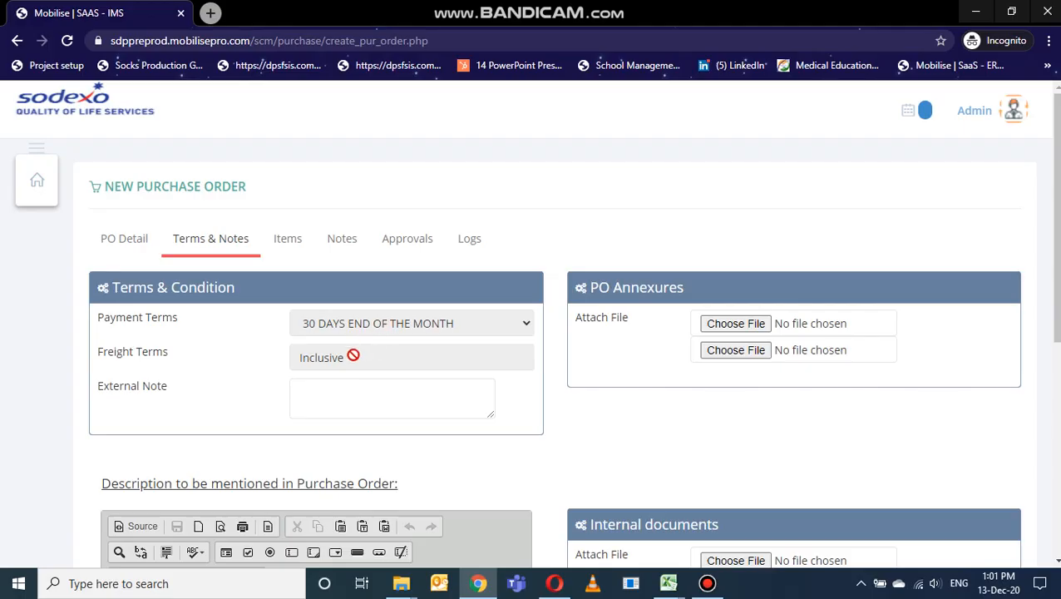
left_click(357, 403)
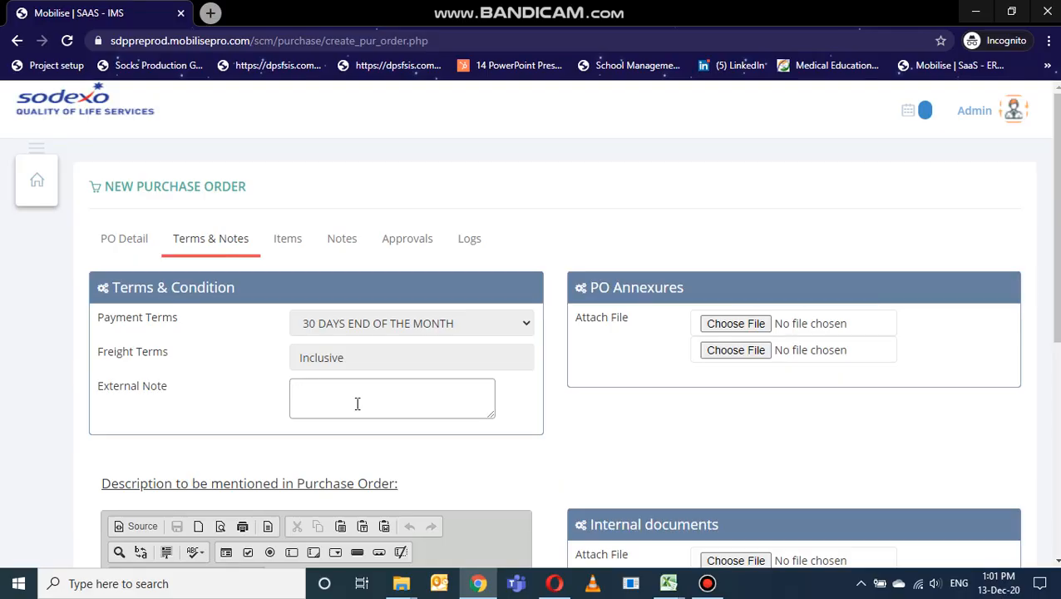
Step: Enter "Required urgent" as the External Note and look over the PO Annexures, description and Internal documents sections
type("Rew")
type("uired urh")
type("ent")
scroll(440, 403, "down", 1)
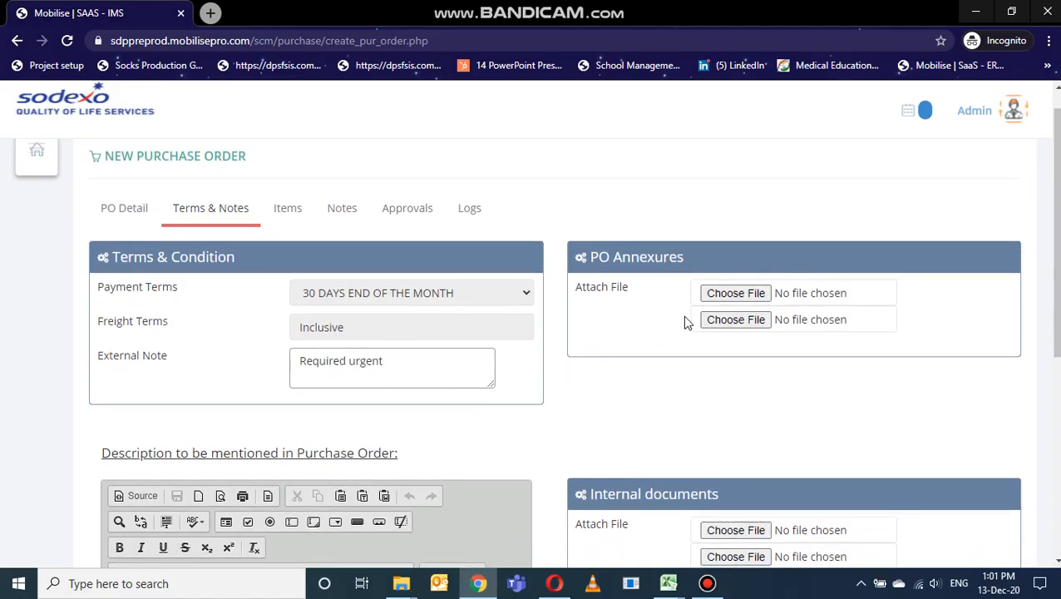
scroll(683, 315, "down", 1)
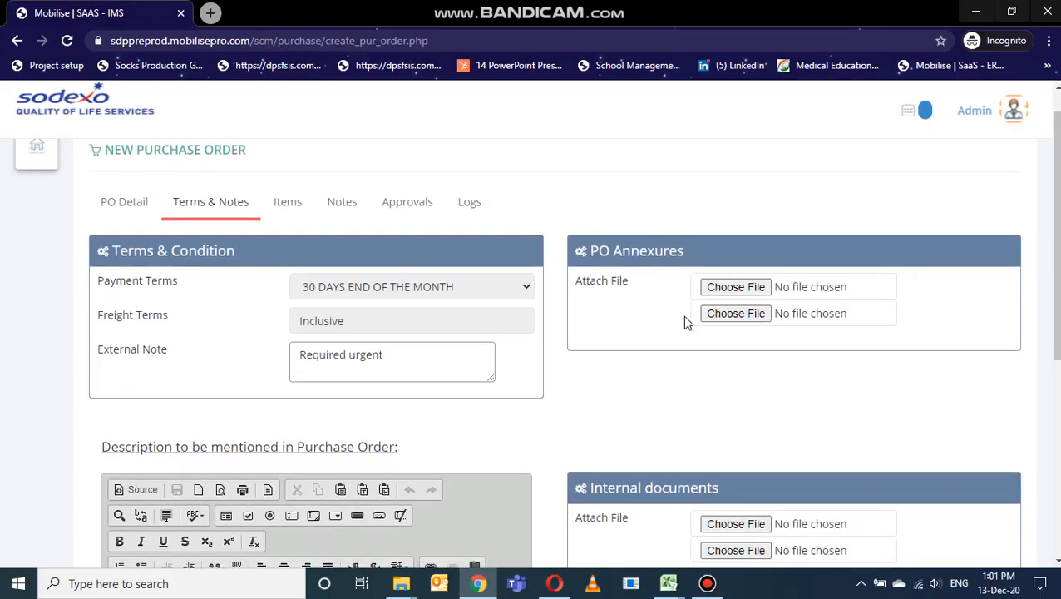
scroll(683, 320, "down", 2)
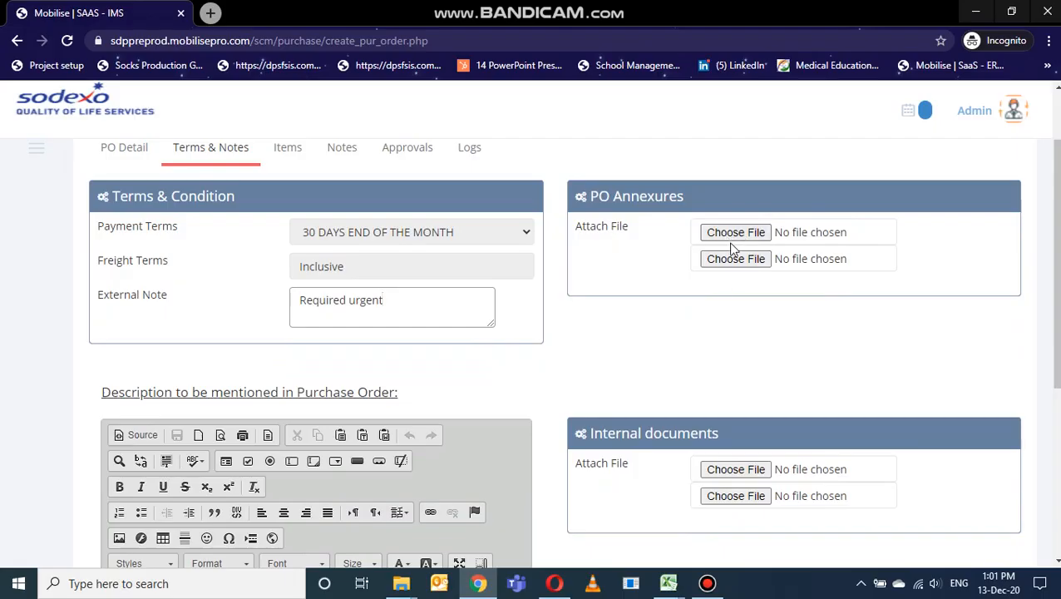
scroll(705, 324, "down", 3)
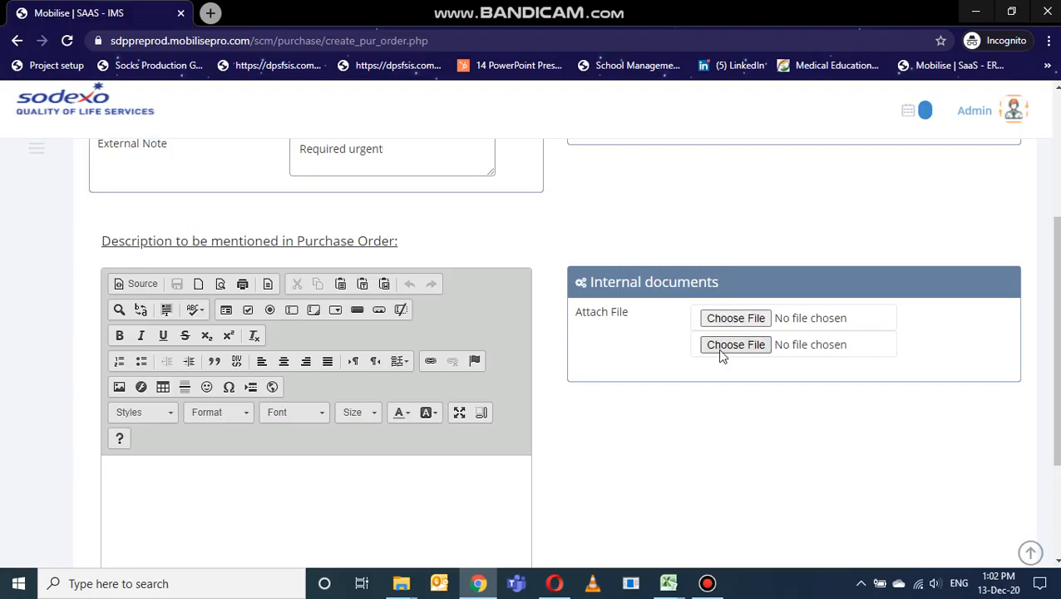
scroll(720, 355, "down", 3)
scroll(720, 355, "up", 3)
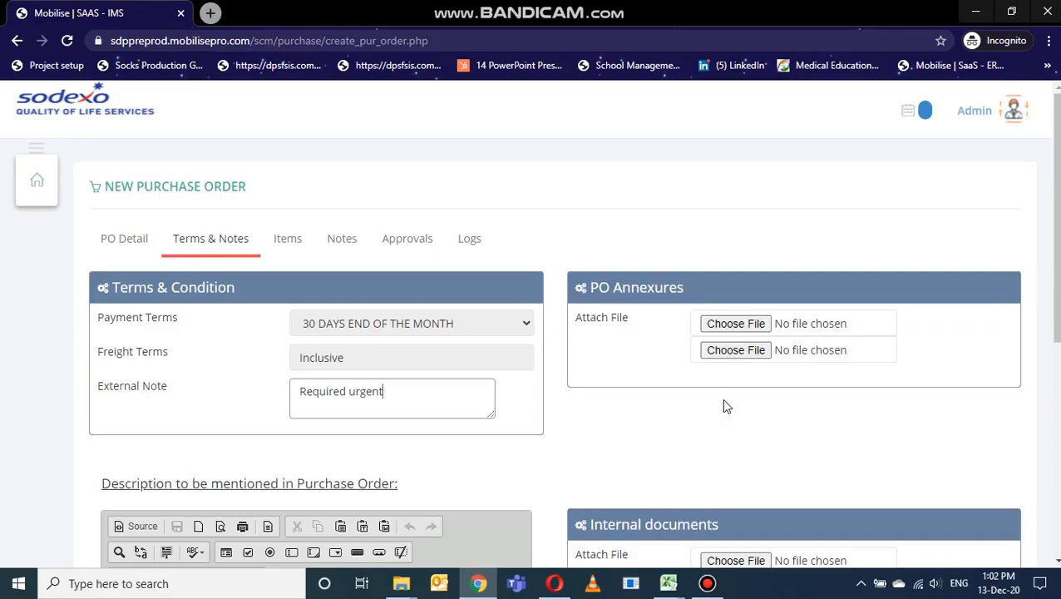
Step: Review the purchase order's item lines and total PO value, and submit the order
left_click(291, 248)
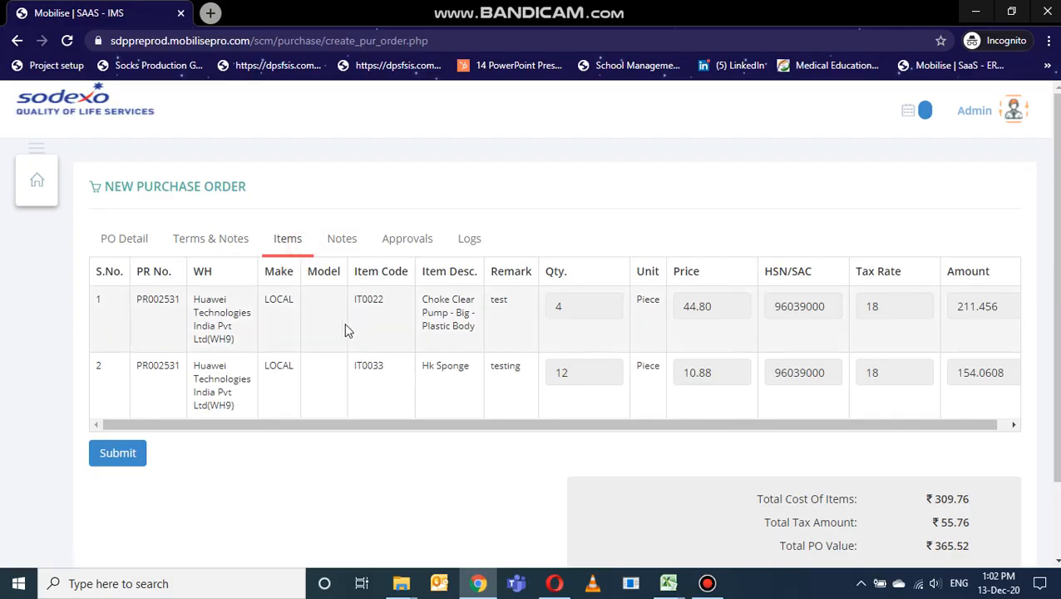
scroll(453, 345, "right", 1)
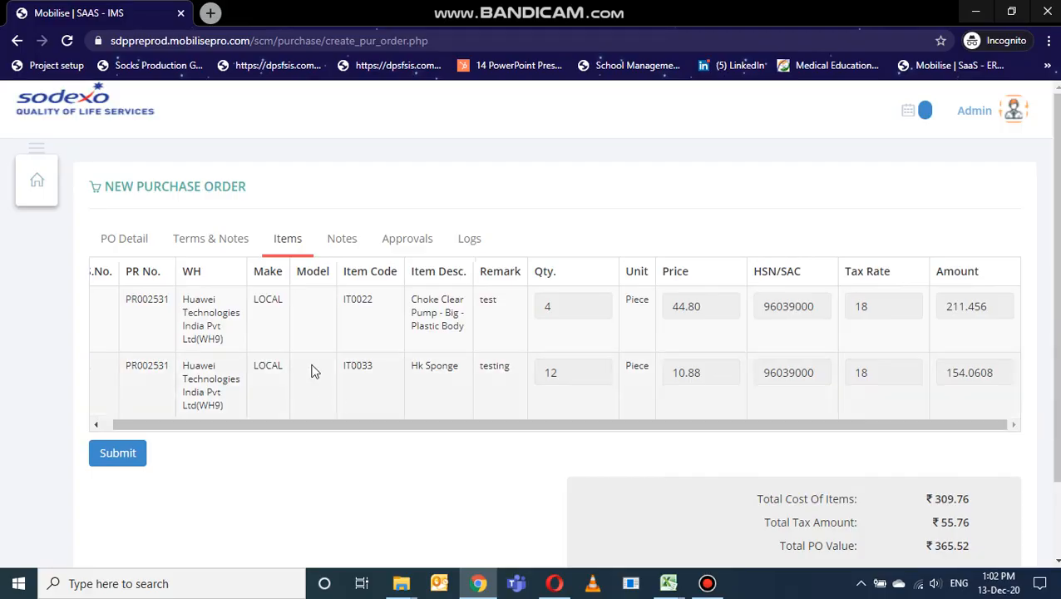
scroll(806, 359, "down", 1)
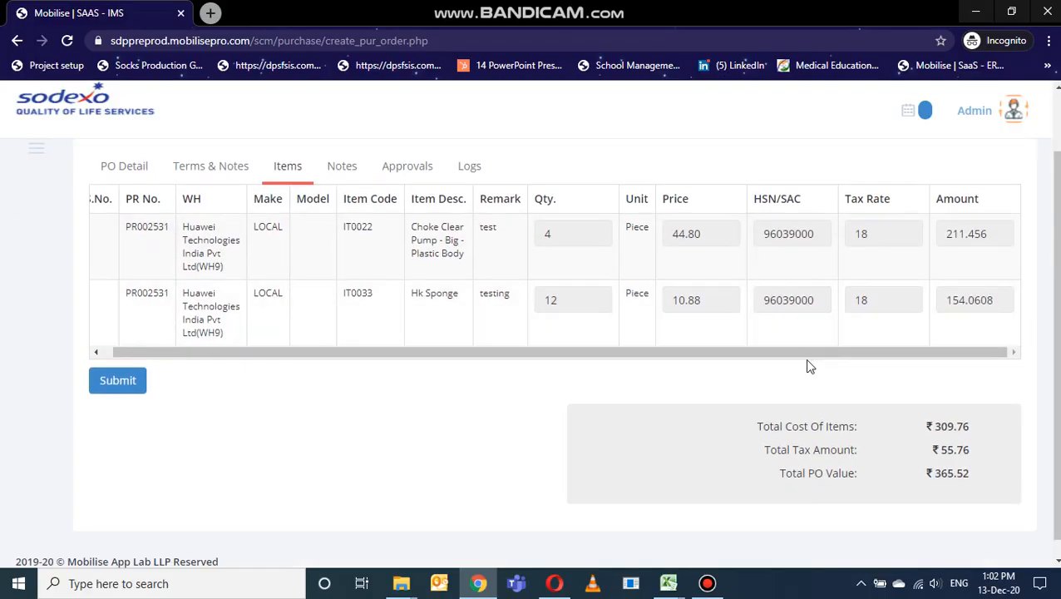
left_click_drag(974, 479, 929, 480)
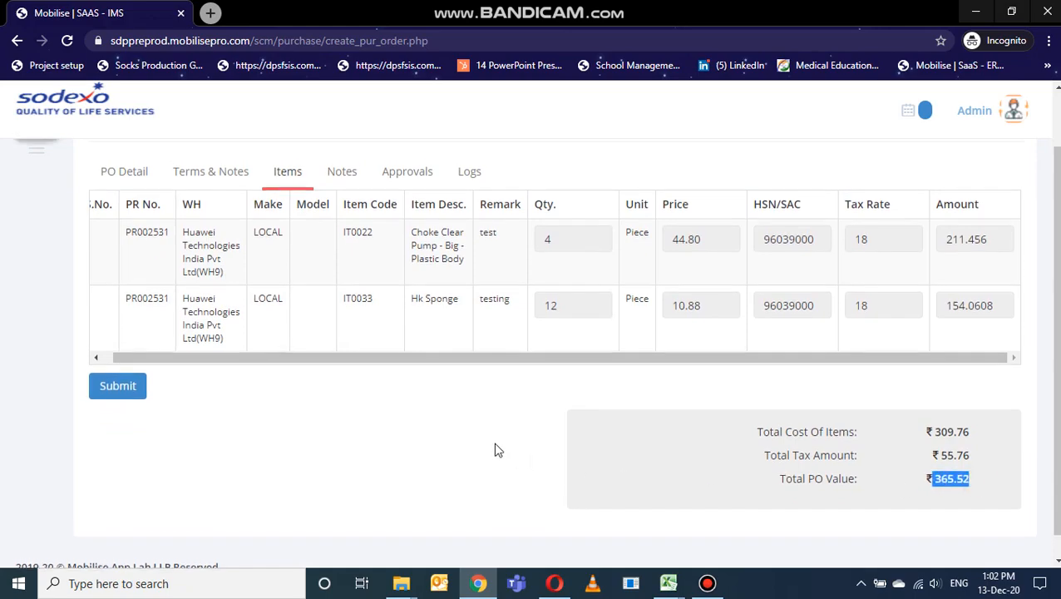
scroll(495, 450, "up", 1)
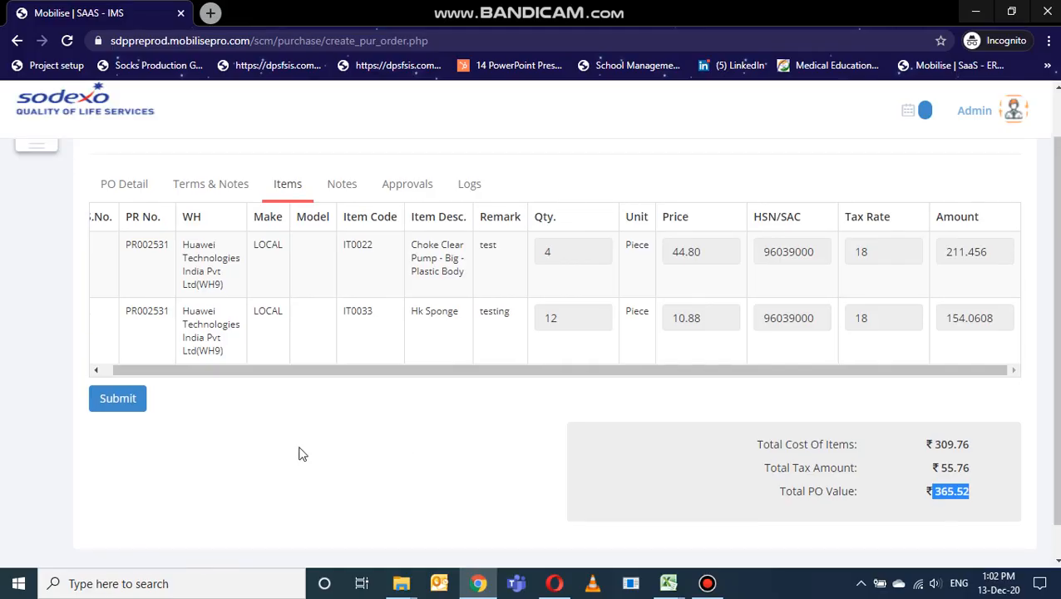
left_click(127, 403)
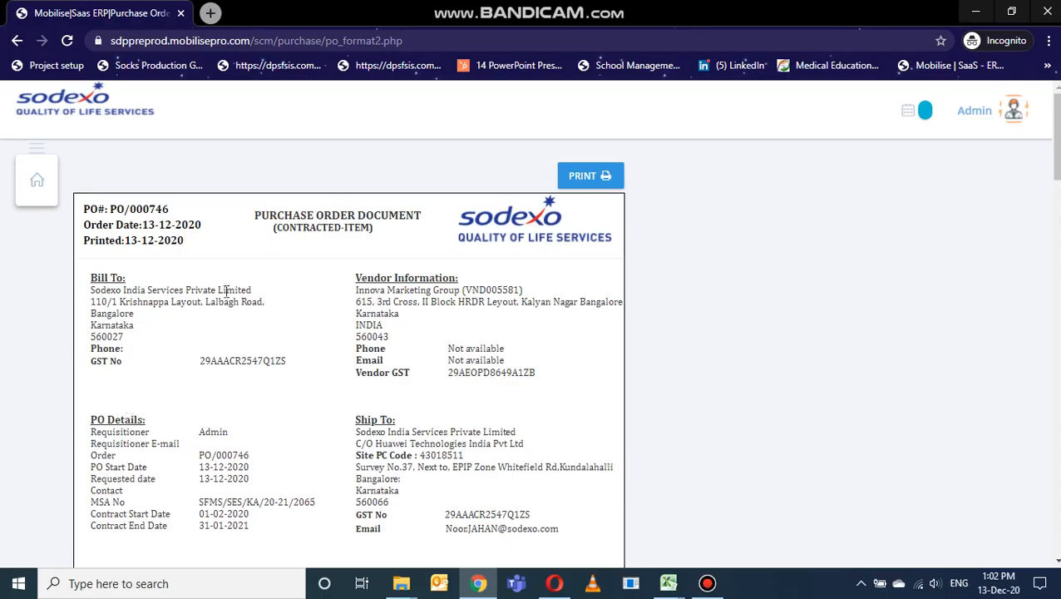
Step: Examine the generated purchase order document's vendor, shipping and PO details, item list, extra note and standard terms and conditions
scroll(337, 287, "down", 2)
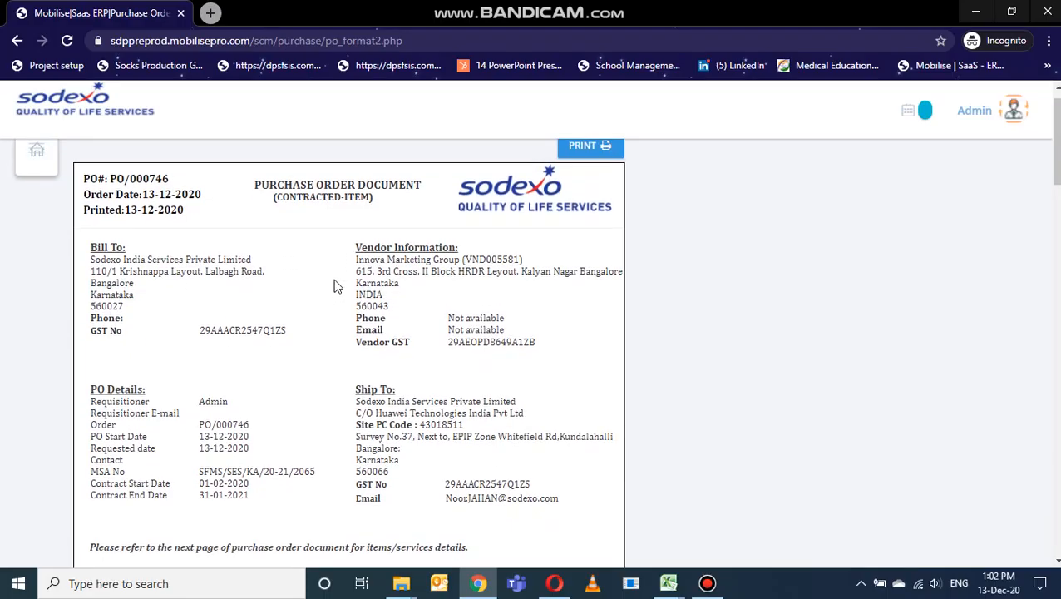
scroll(337, 287, "down", 4)
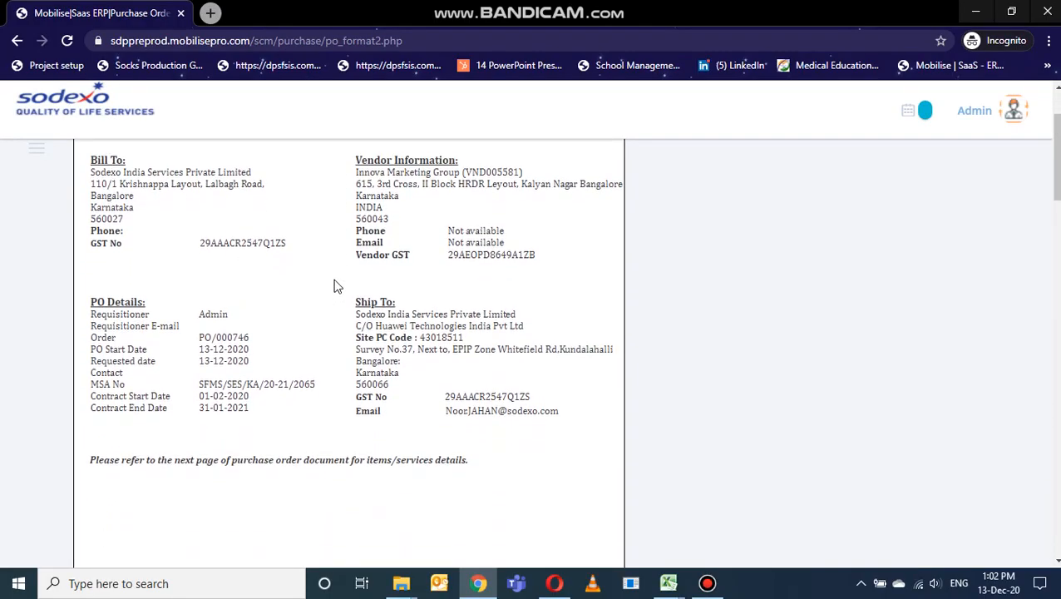
scroll(336, 287, "down", 5)
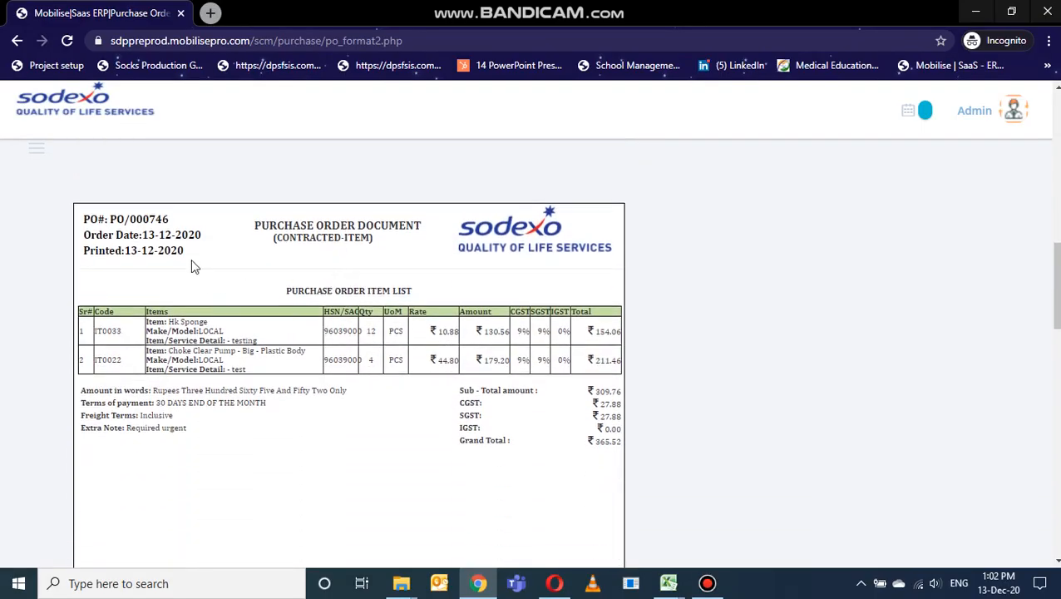
scroll(304, 283, "down", 1)
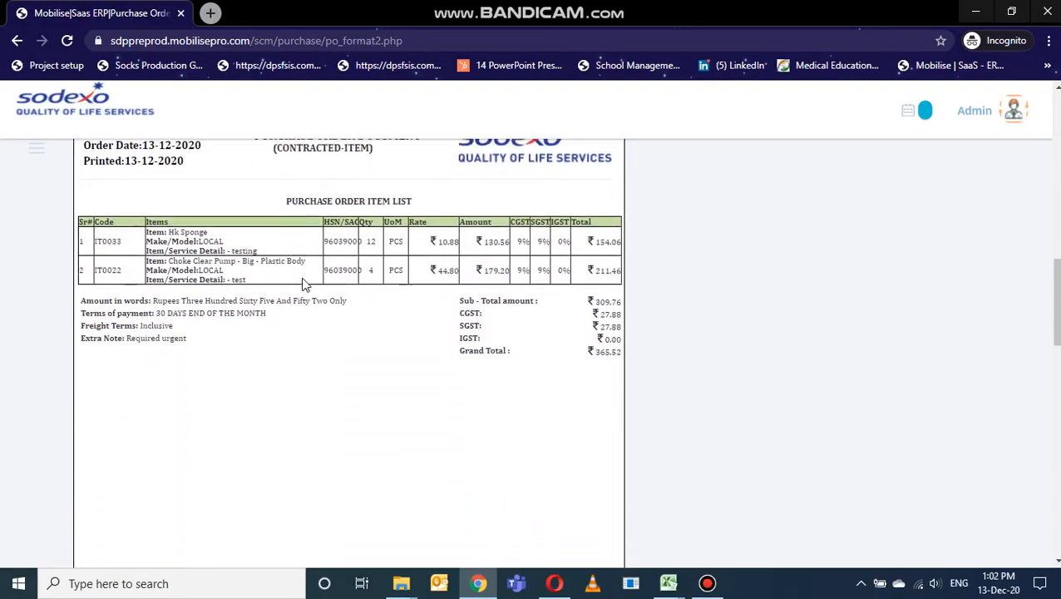
scroll(428, 360, "down", 5)
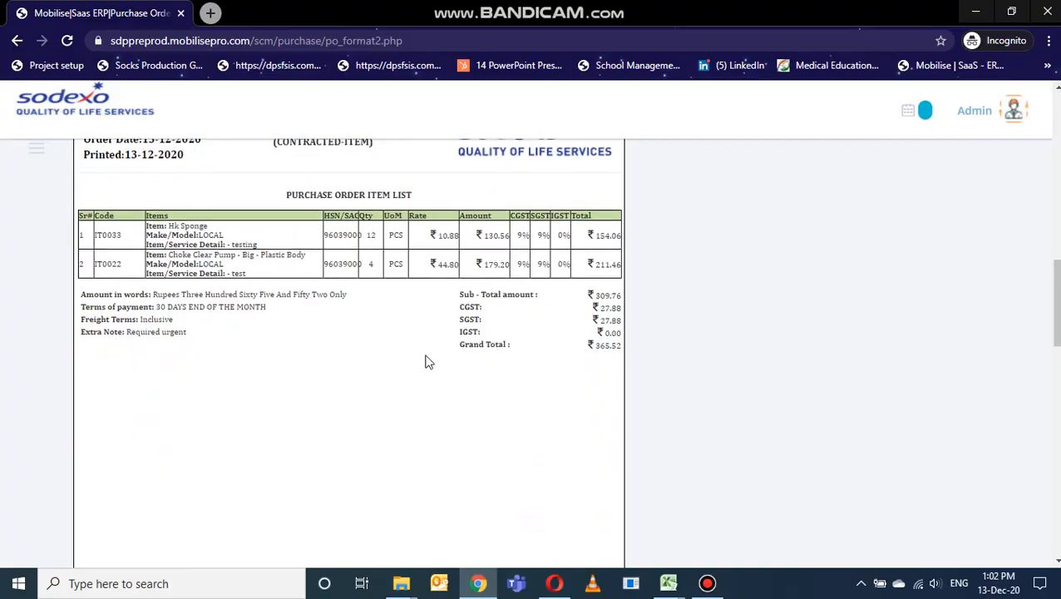
scroll(428, 360, "down", 1)
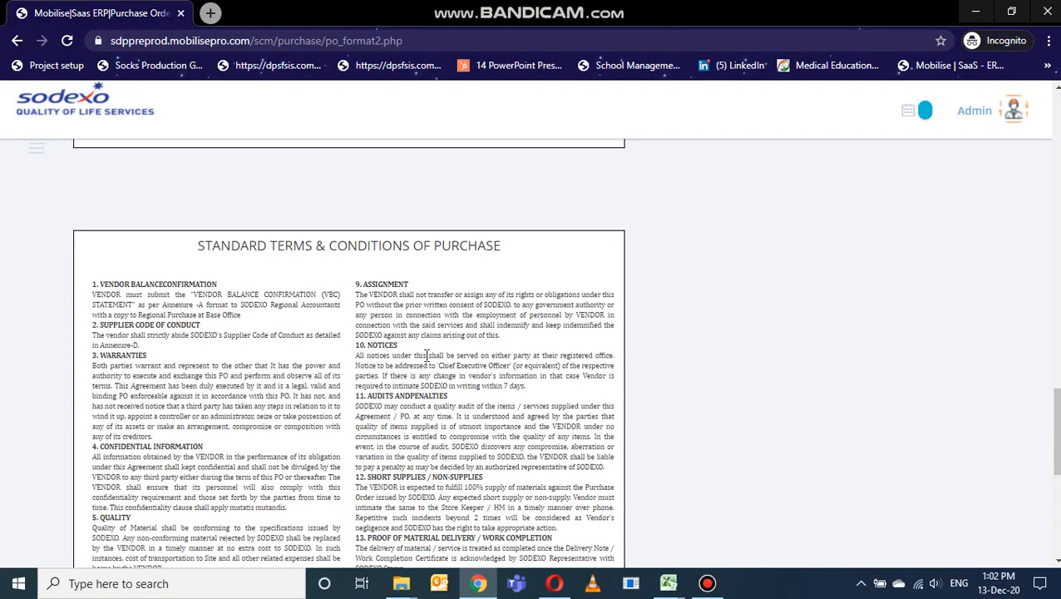
scroll(427, 356, "down", 1)
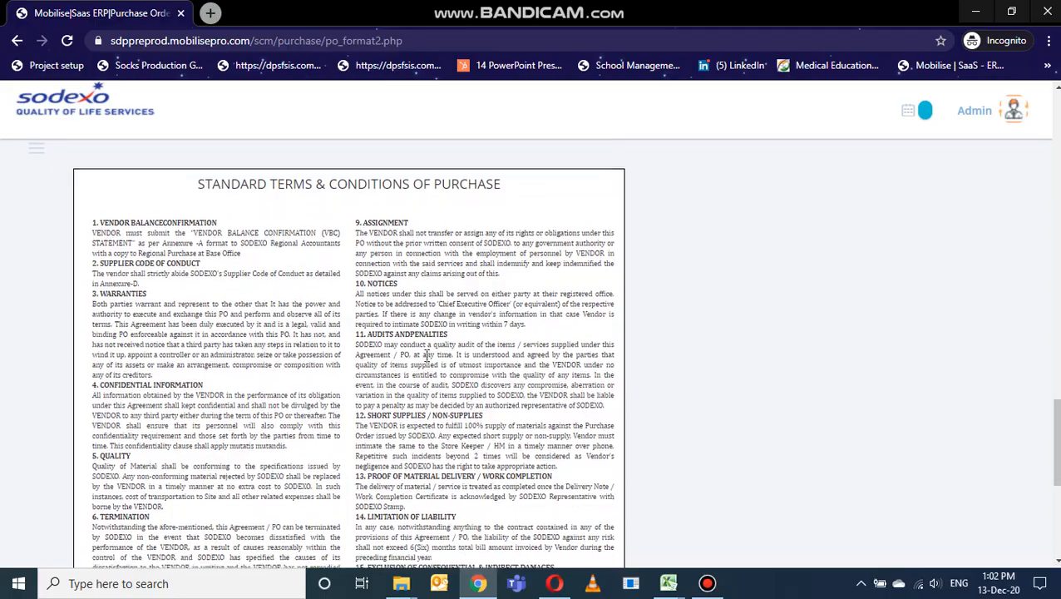
scroll(427, 356, "down", 4)
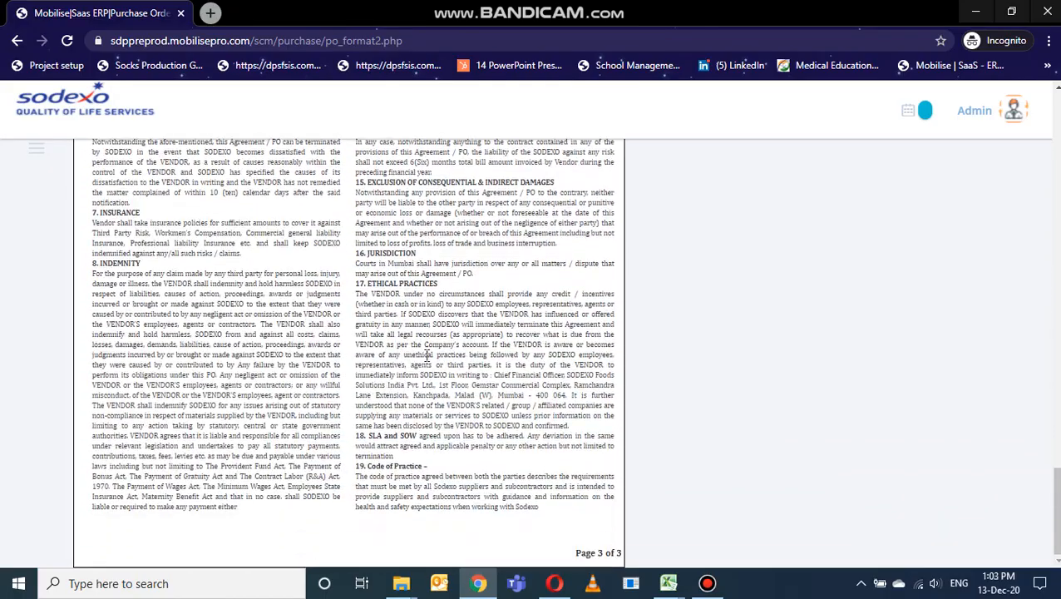
Step: Copy the purchase order number from the header of the document's first page
key("Home")
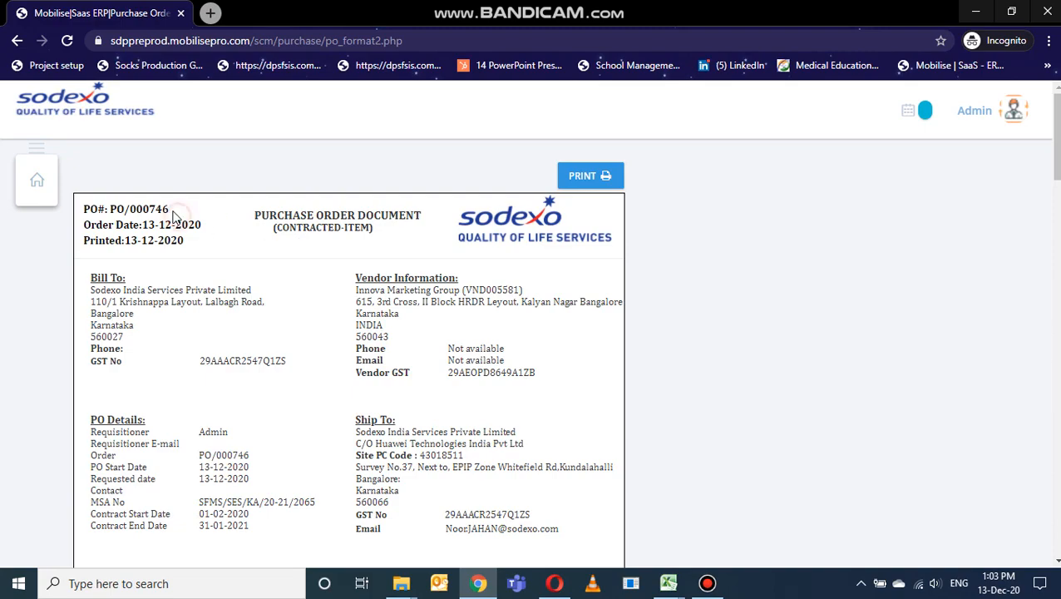
left_click_drag(170, 208, 113, 213)
key("ctrl+c")
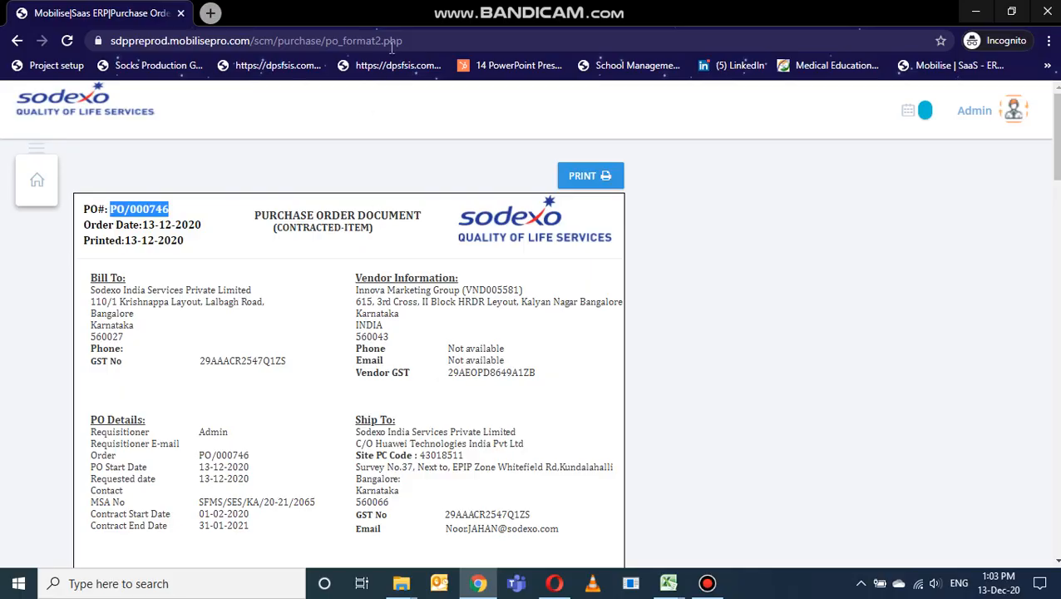
Step: Print the purchase order document to a PDF file named "innova PO" on the Desktop, keeping all pages and portrait layout
left_click(586, 173)
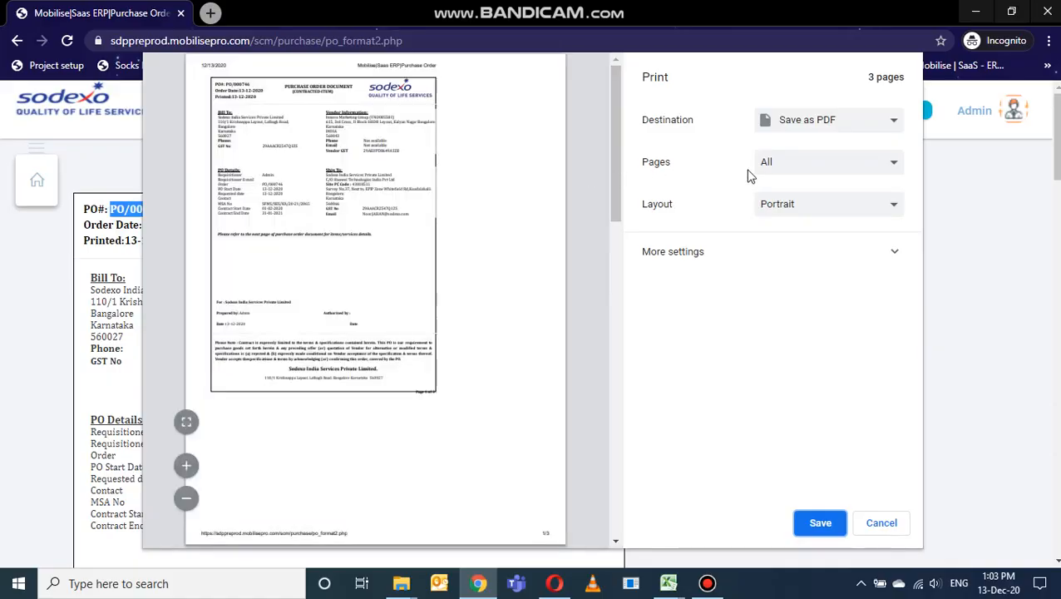
scroll(511, 273, "down", 10)
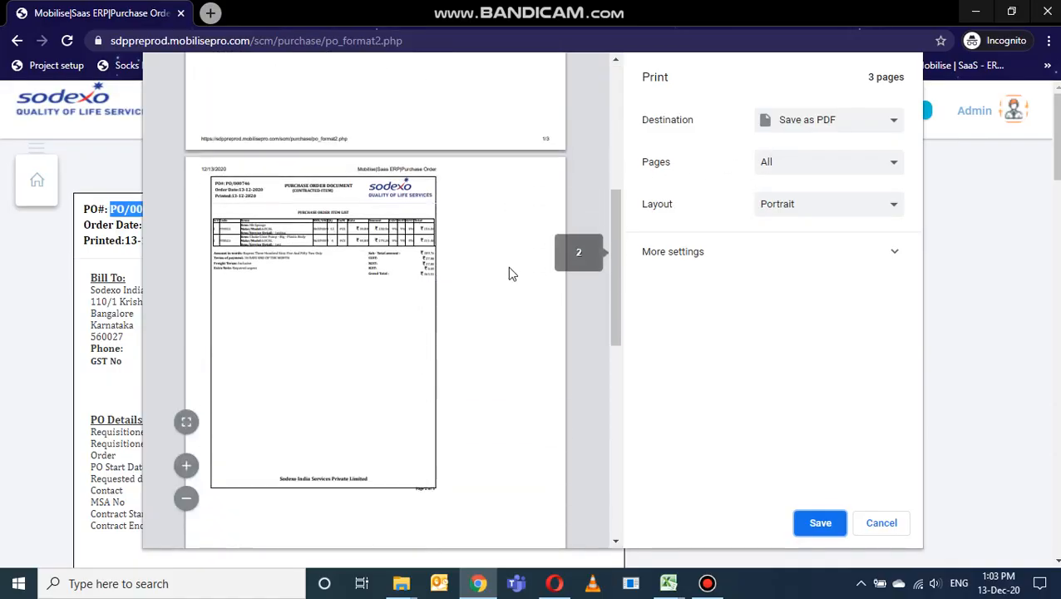
scroll(511, 274, "up", 10)
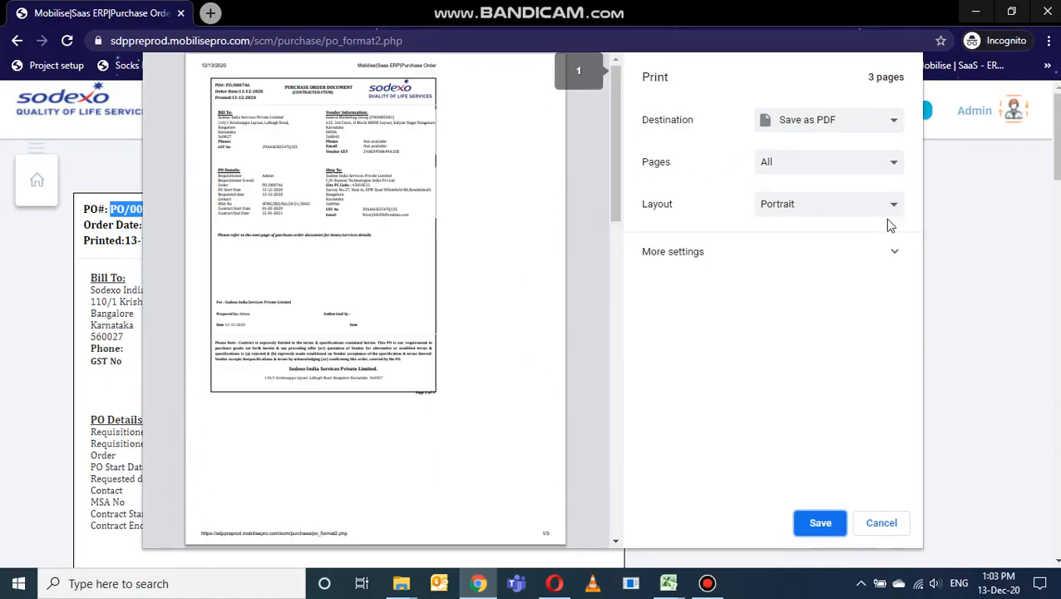
left_click(883, 123)
left_click(852, 153)
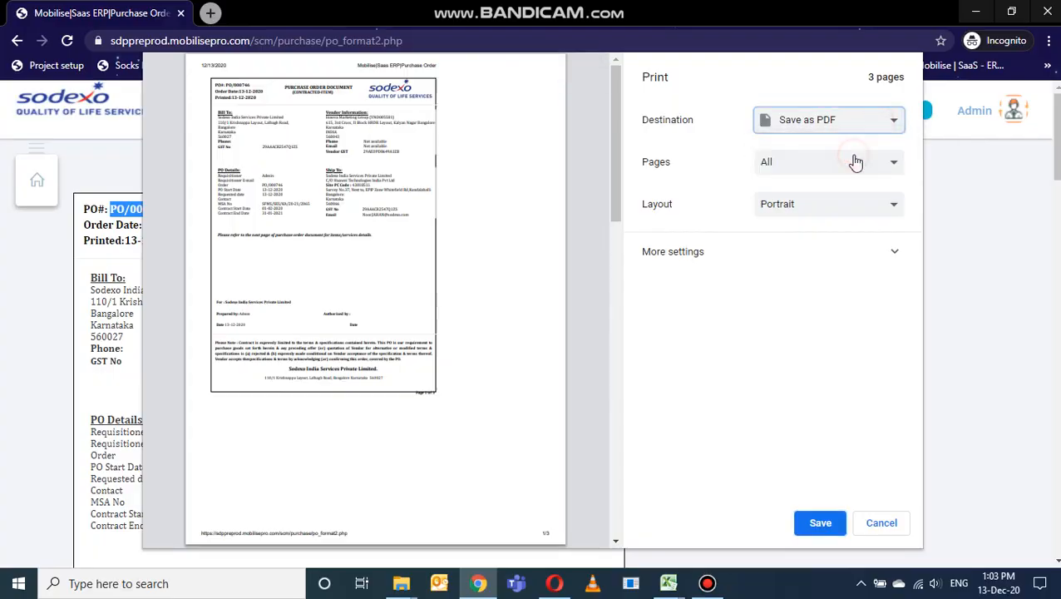
left_click(824, 527)
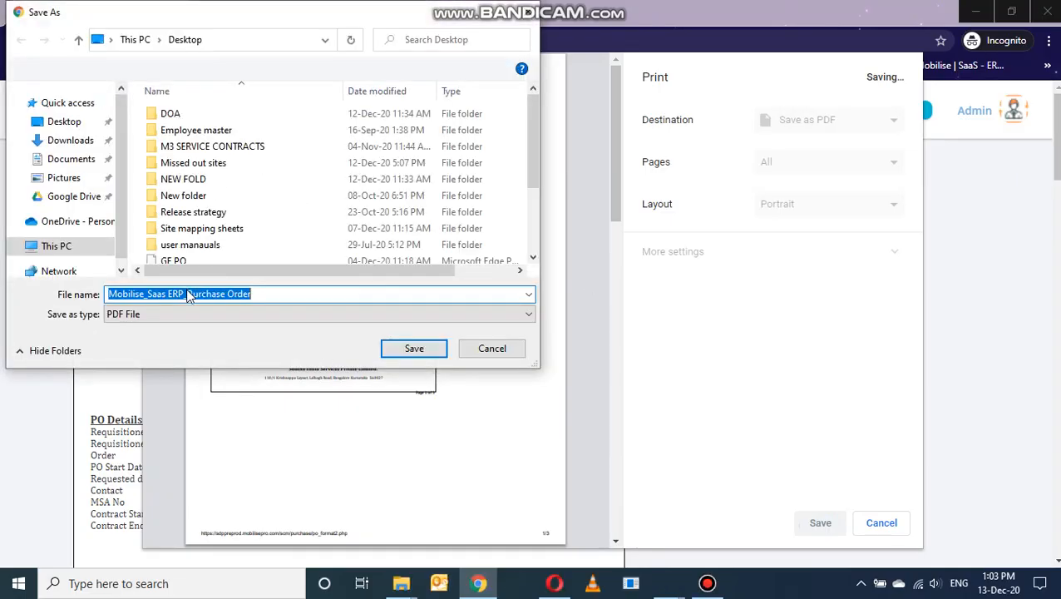
type("innova")
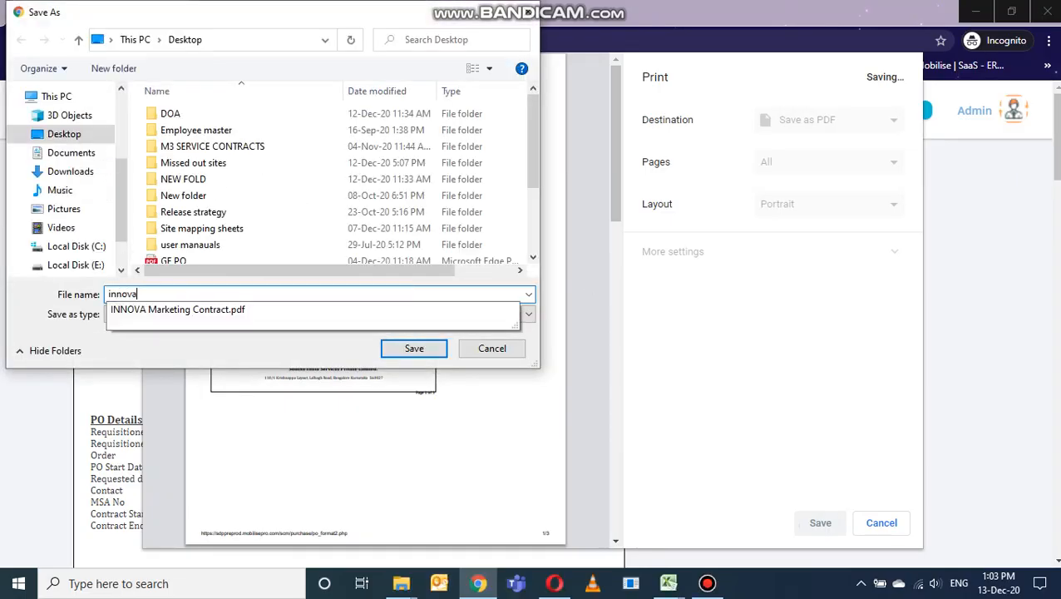
type(" PO")
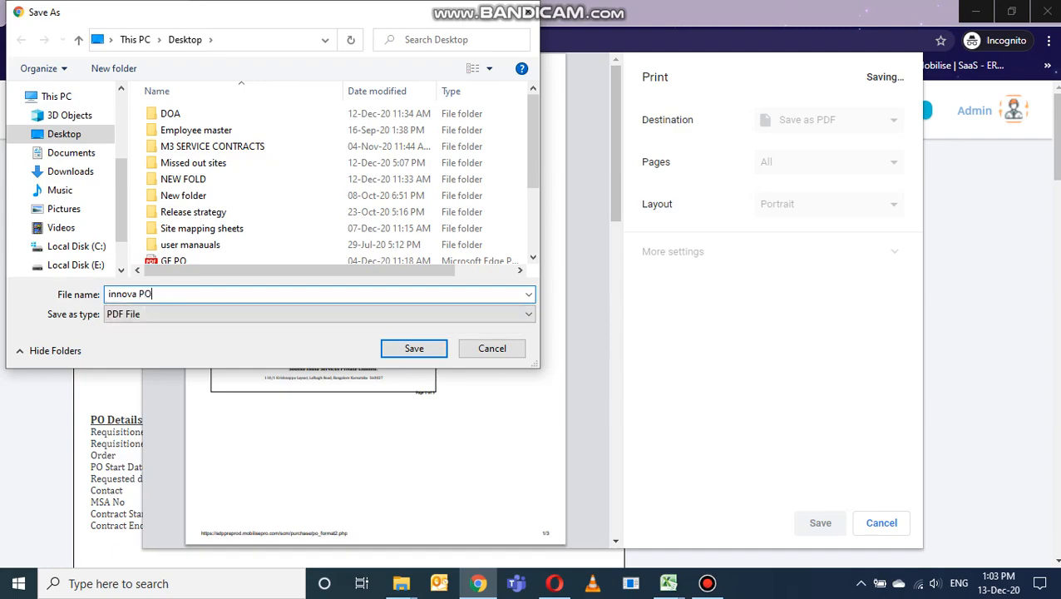
left_click(413, 347)
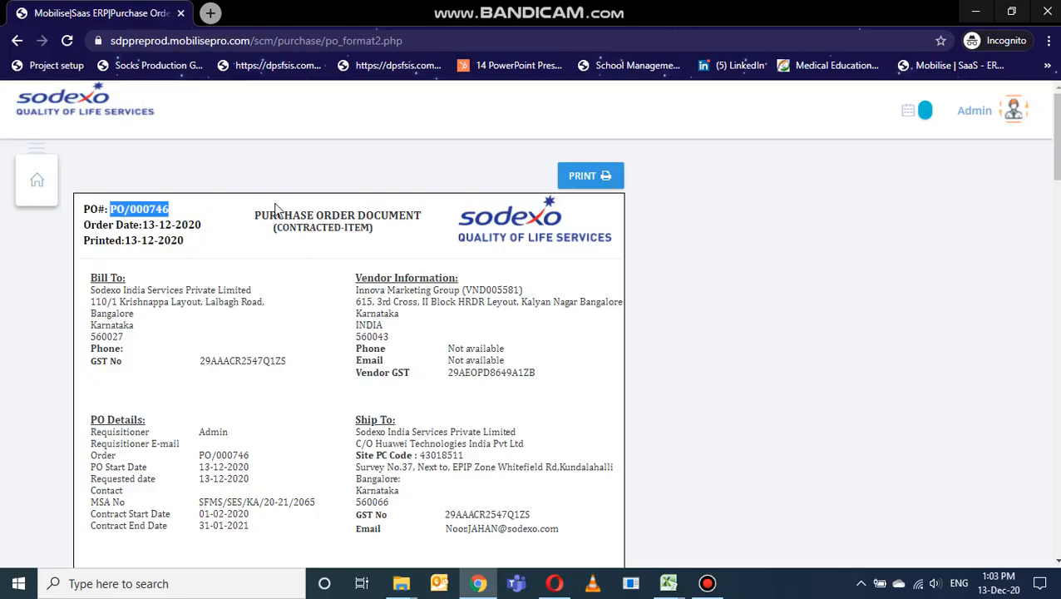
Step: Open the PO Master from the home dashboard and filter by site PL9 and PC code Core FM/43018511
left_click(39, 183)
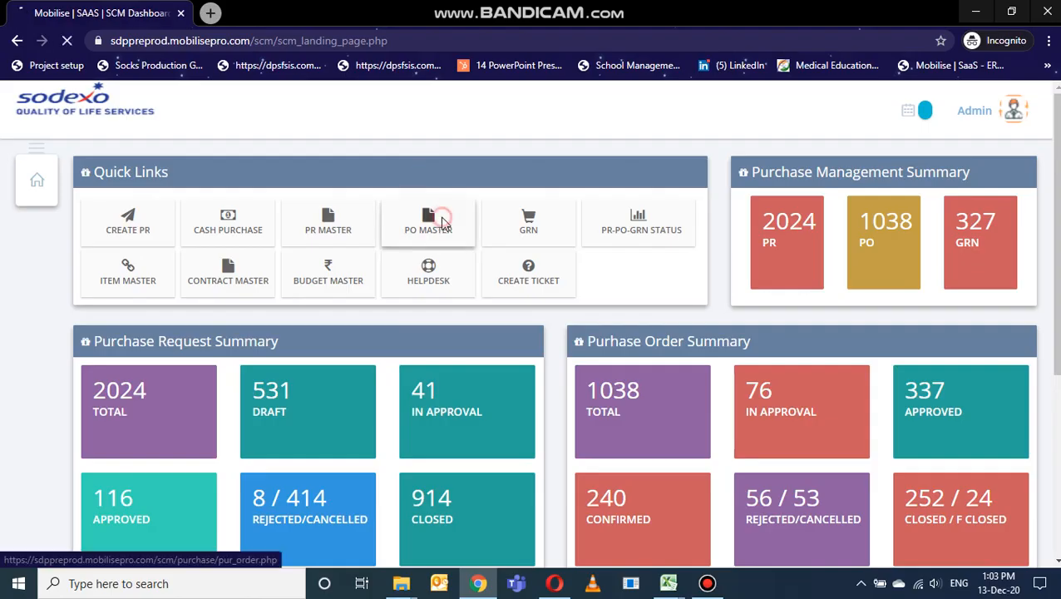
left_click(443, 224)
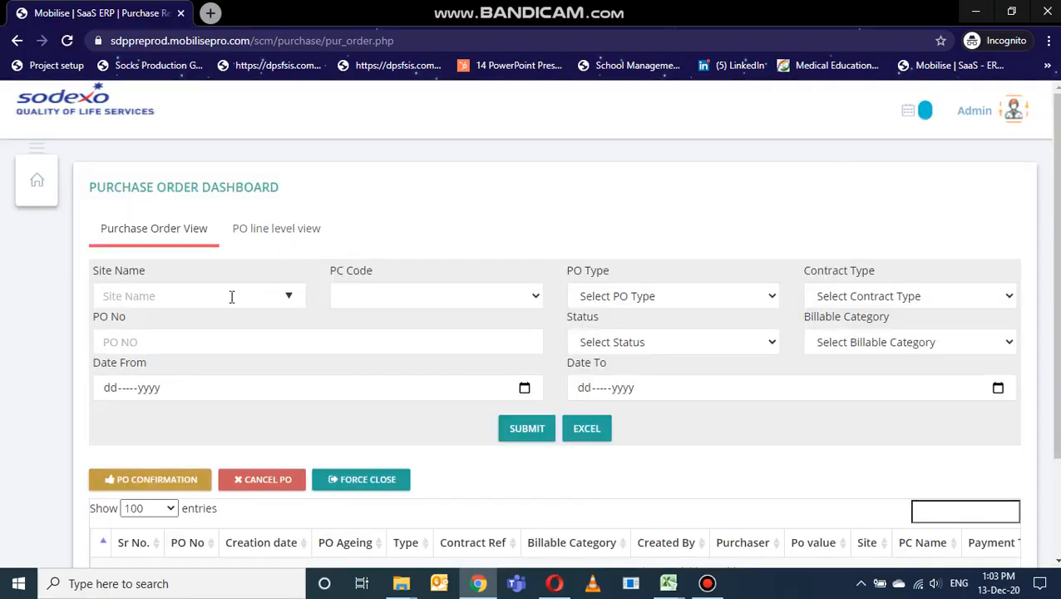
left_click(231, 297)
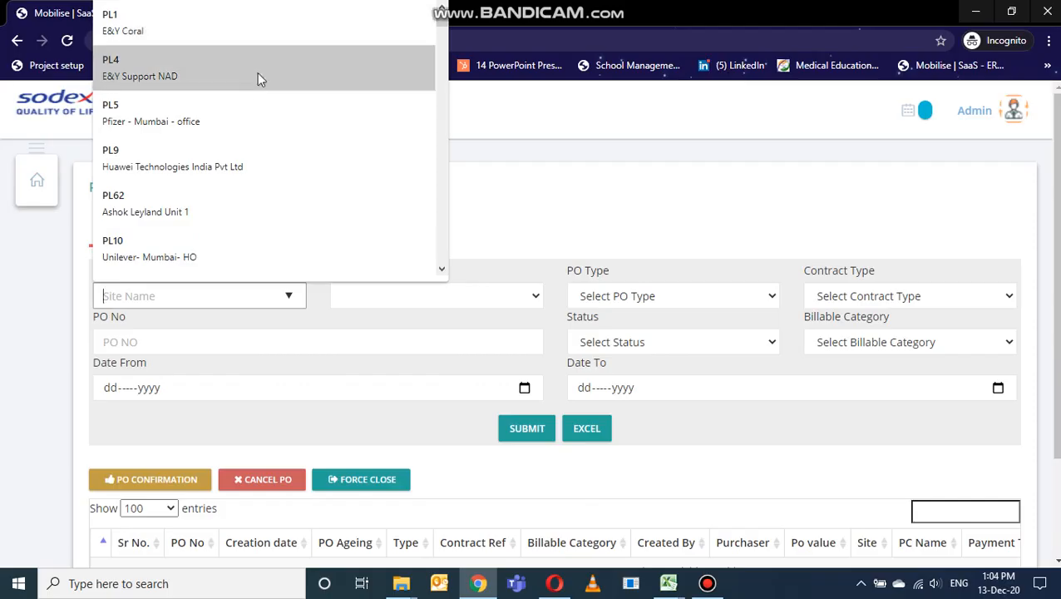
left_click(236, 163)
left_click(402, 295)
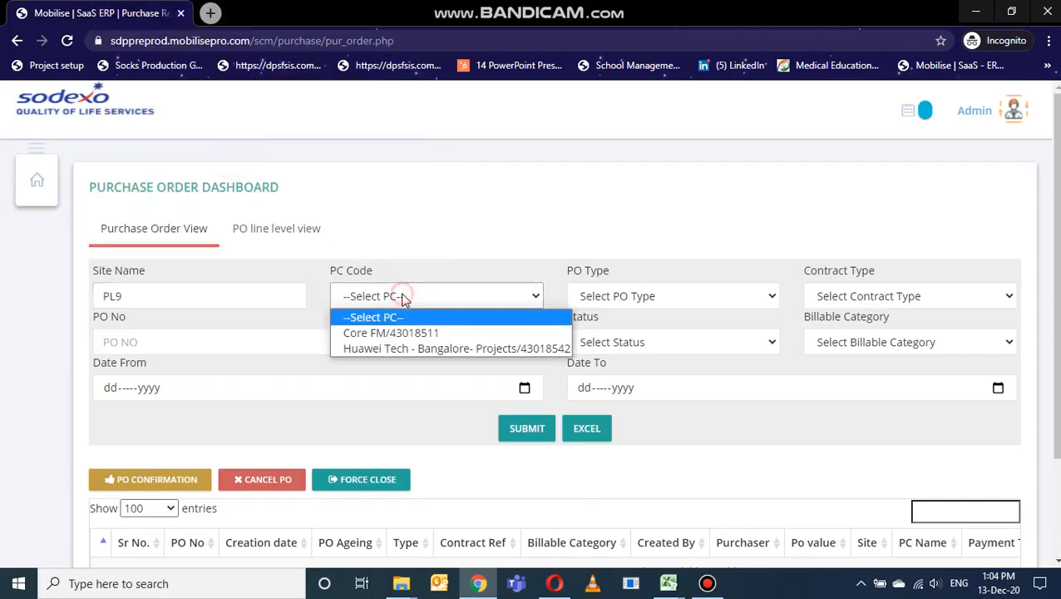
left_click(398, 331)
left_click(390, 339)
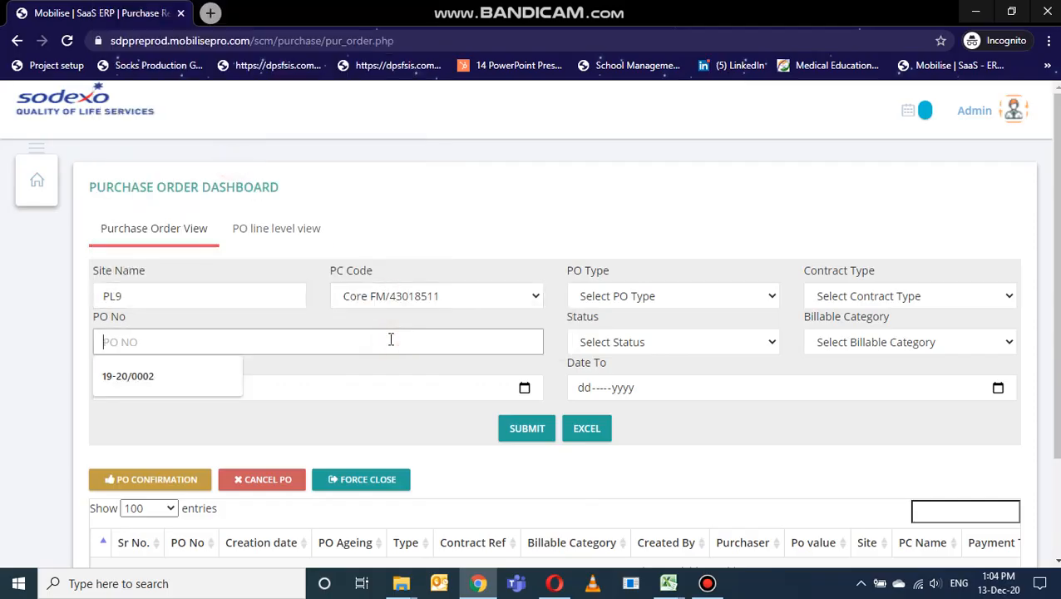
key("ctrl+v")
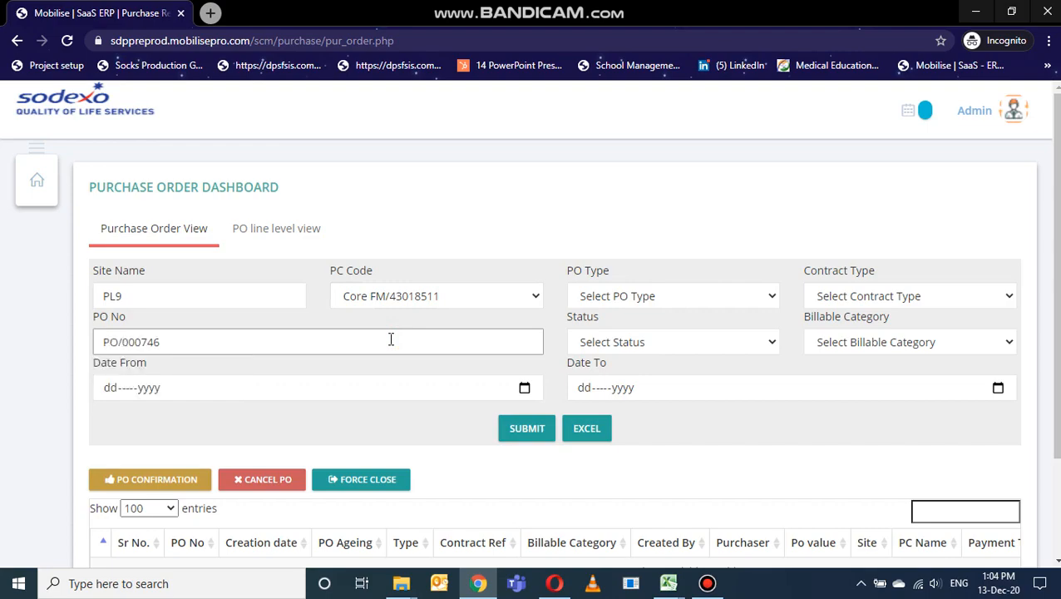
key("BackSpace")
key("BackSpace")
key("BackSpace")
key("BackSpace")
key("BackSpace")
key("BackSpace")
key("BackSpace")
key("BackSpace")
Step: Set the date range from 12-Dec-2020 to 13-Dec-2020 and run the purchase order search
left_click(524, 389)
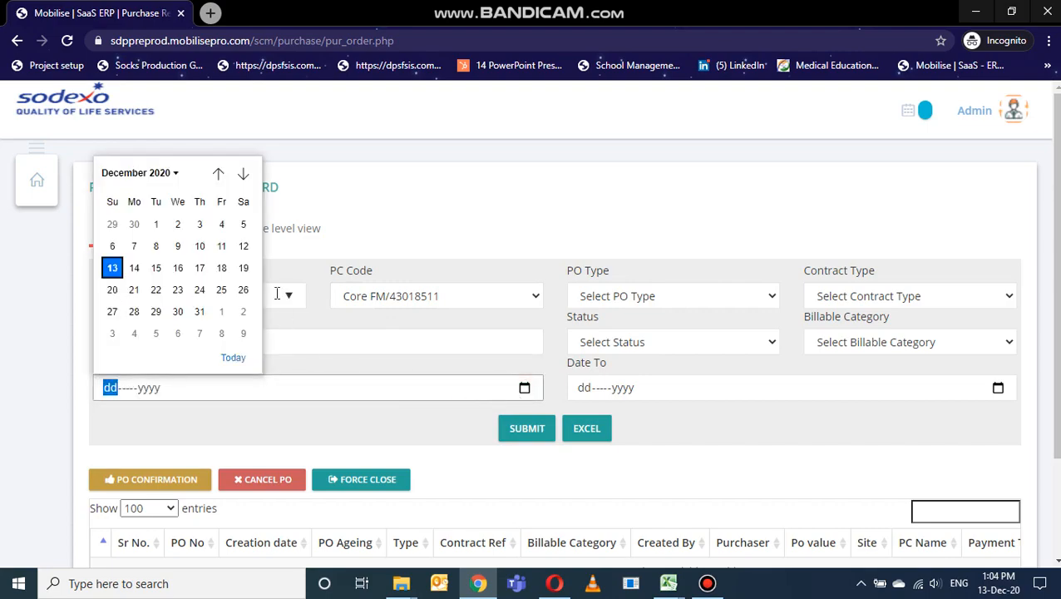
left_click(242, 246)
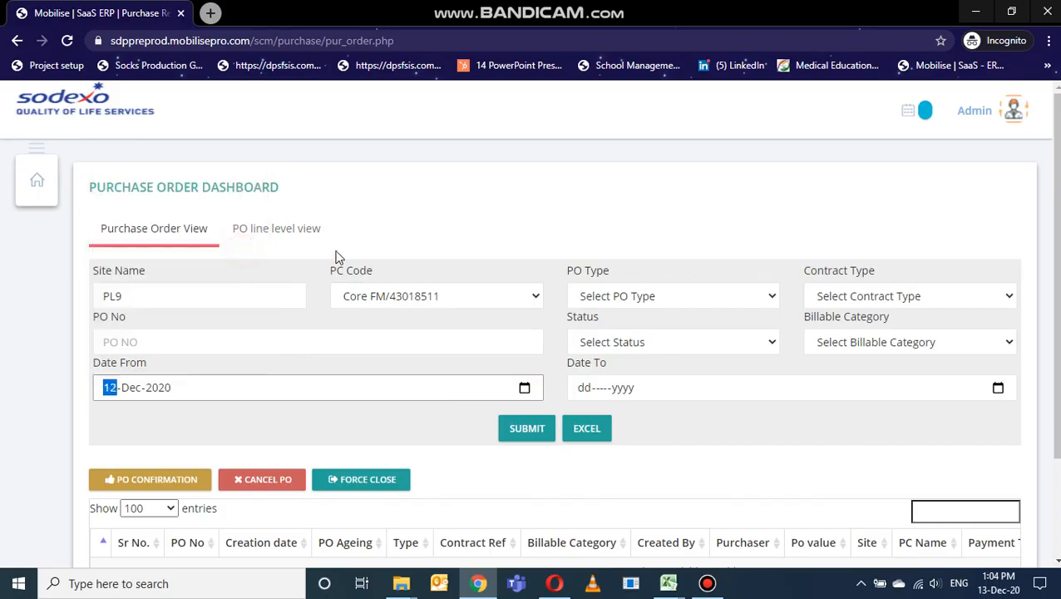
left_click(997, 390)
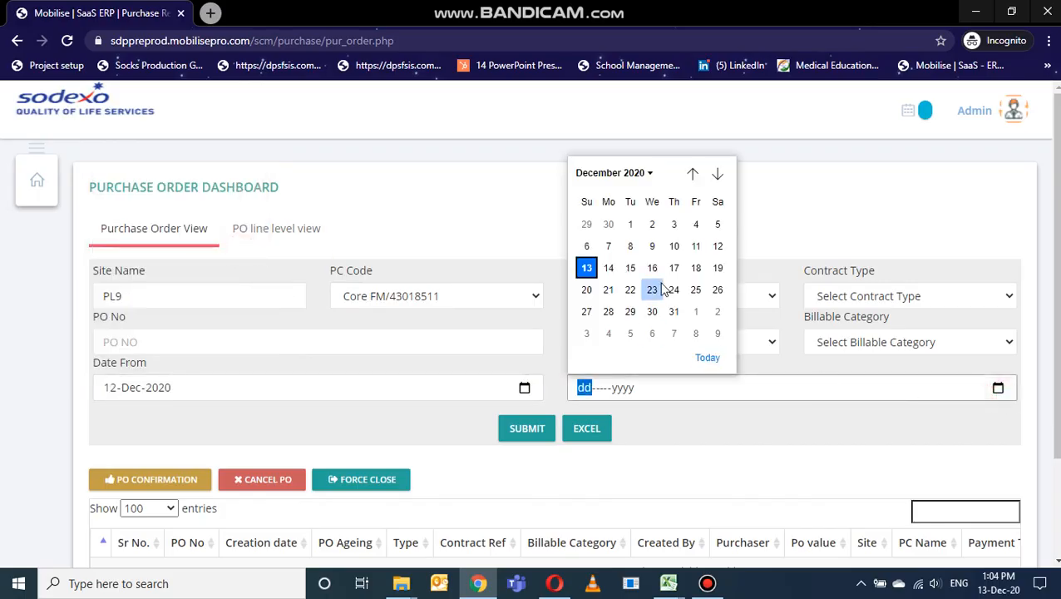
left_click(586, 268)
left_click(524, 429)
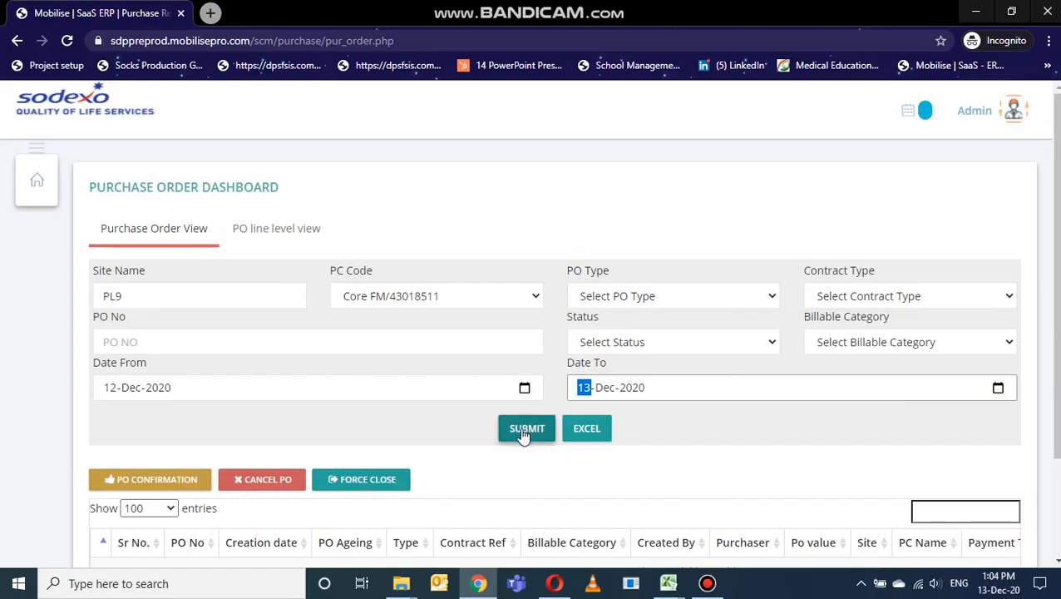
Step: Examine the listed purchase order's row across all columns, including contract reference, PO value, payment terms, vendor and status
scroll(521, 433, "down", 2)
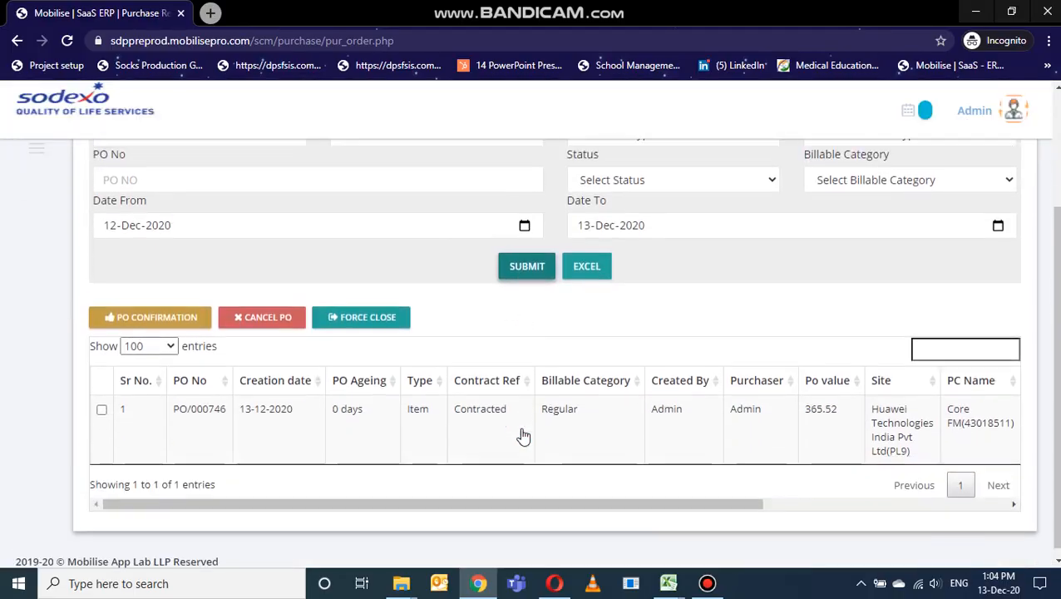
scroll(222, 439, "right", 4)
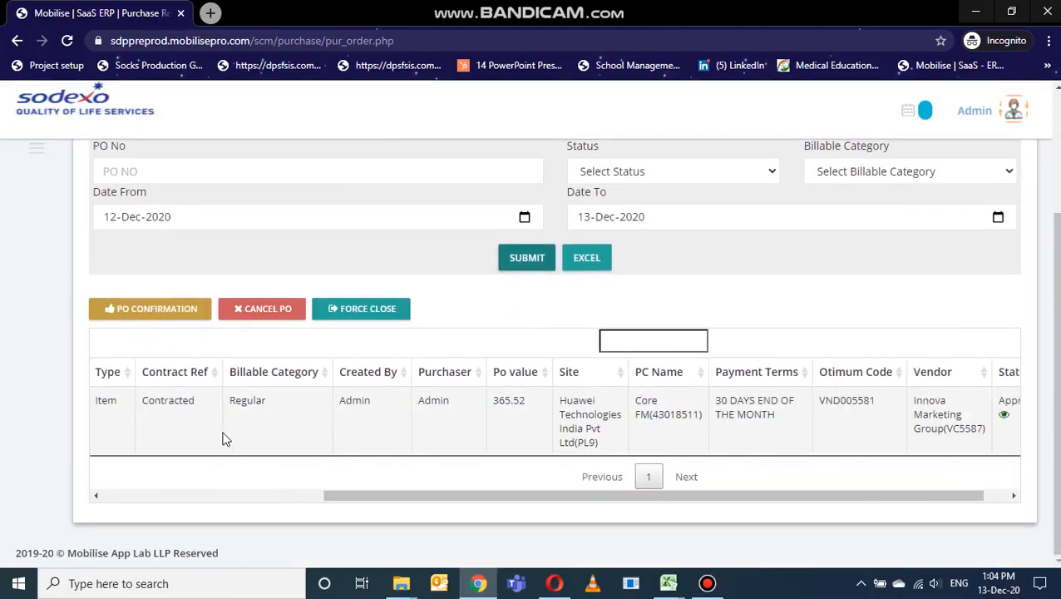
scroll(223, 439, "left", 4)
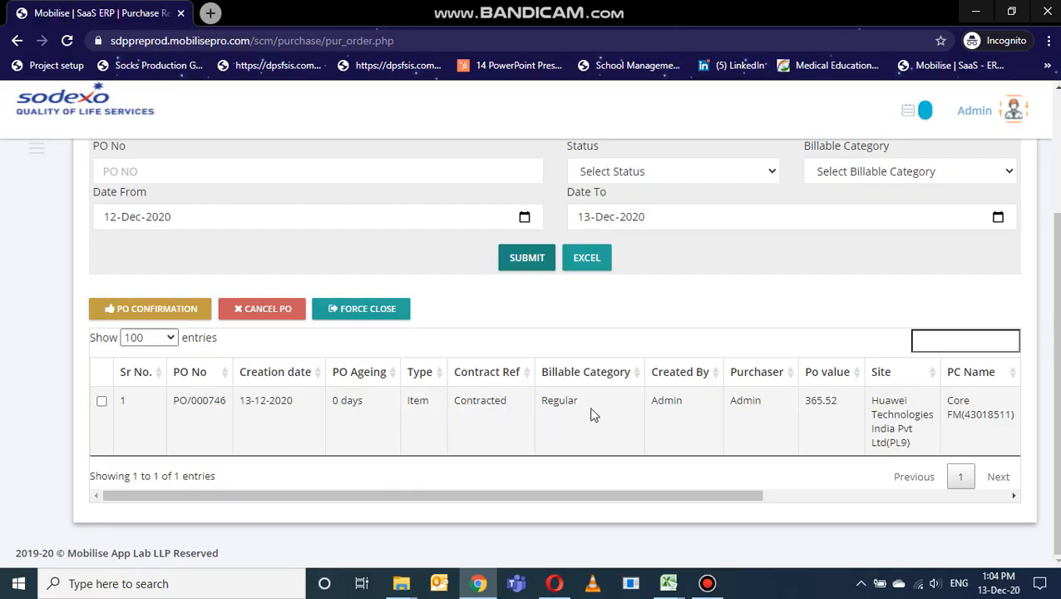
left_click_drag(604, 492, 778, 499)
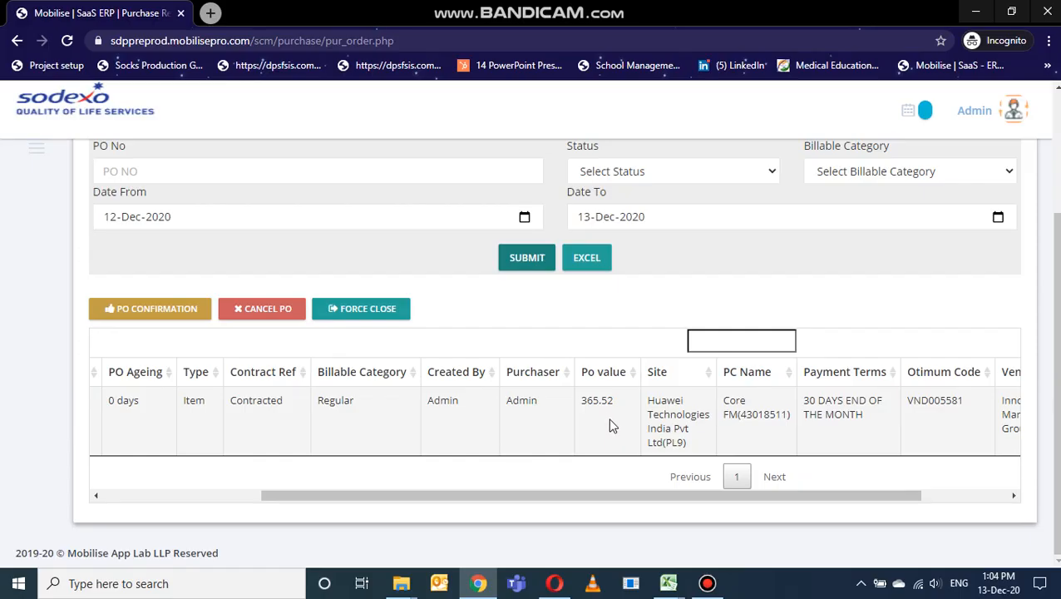
left_click_drag(667, 495, 732, 495)
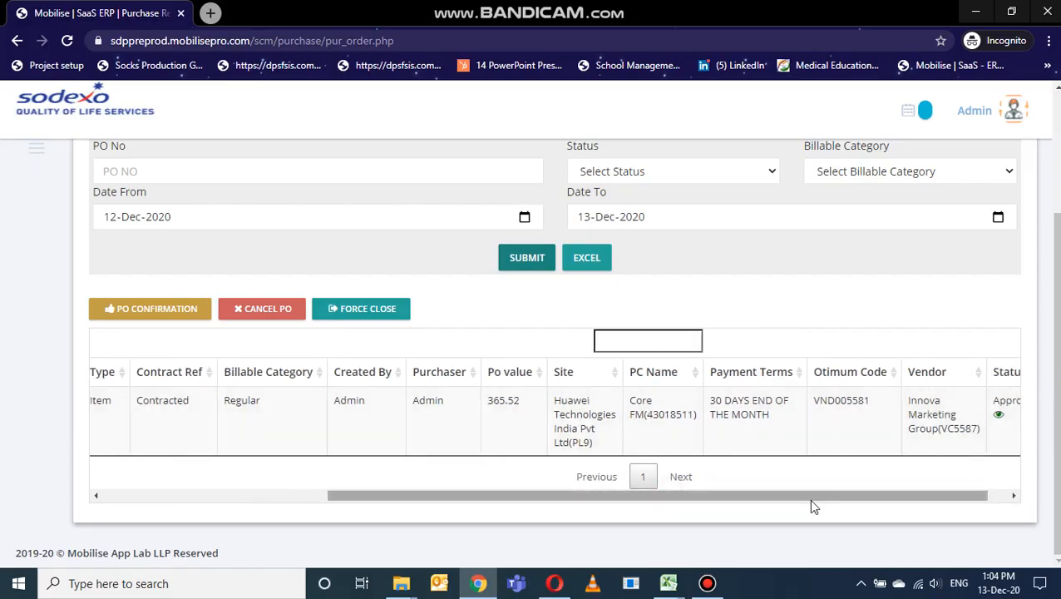
left_click_drag(811, 502, 881, 501)
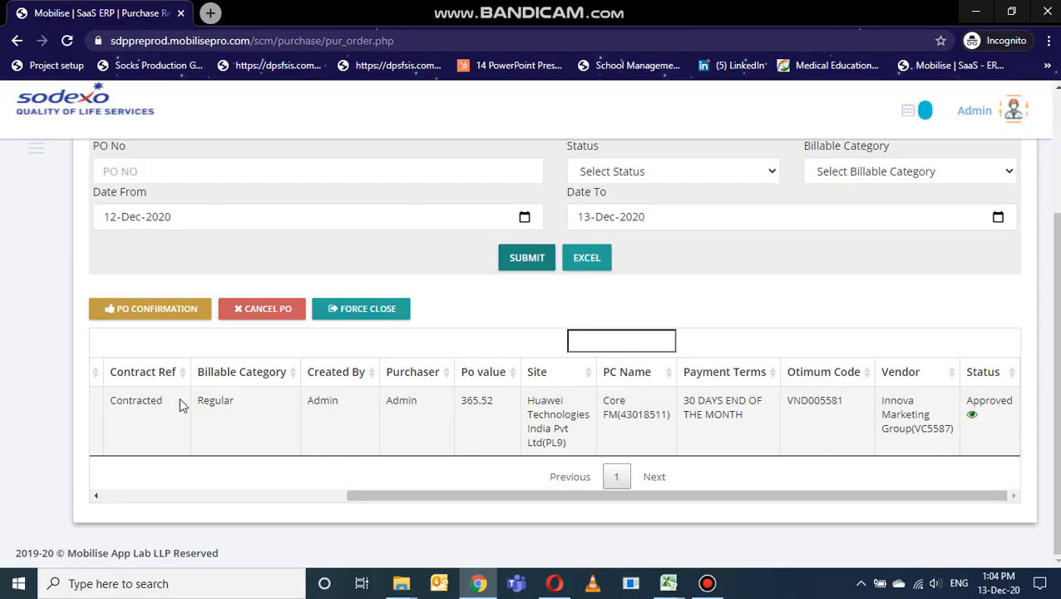
left_click_drag(180, 400, 111, 401)
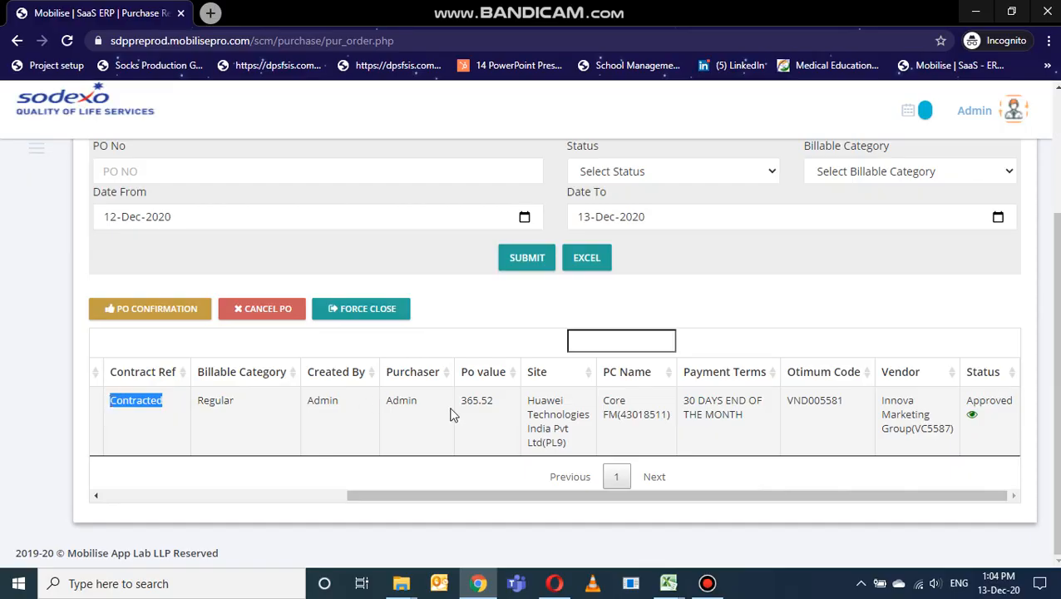
left_click_drag(494, 401, 449, 405)
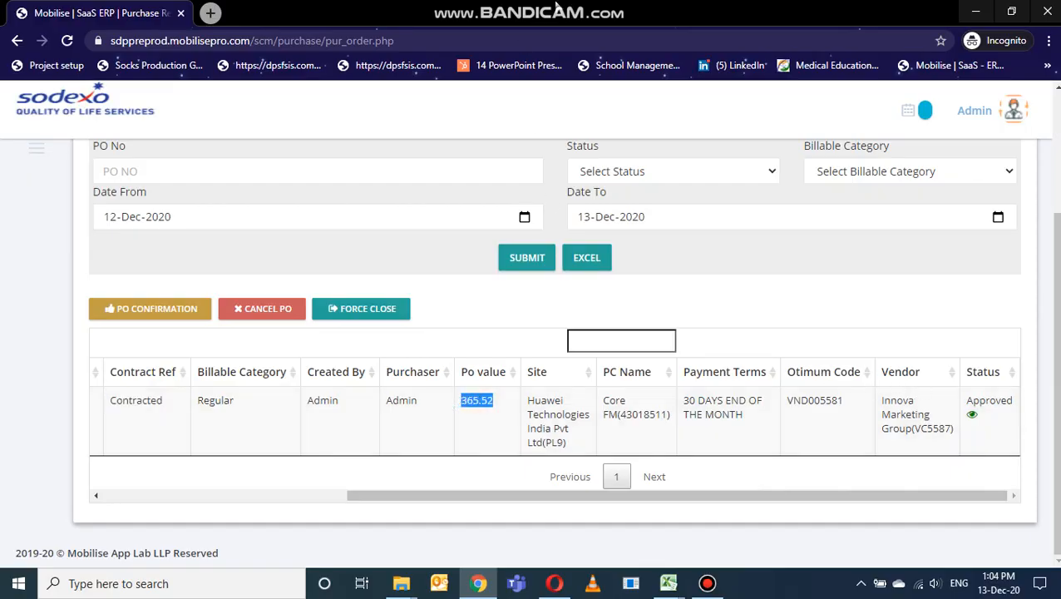
mouse_move(555, 10)
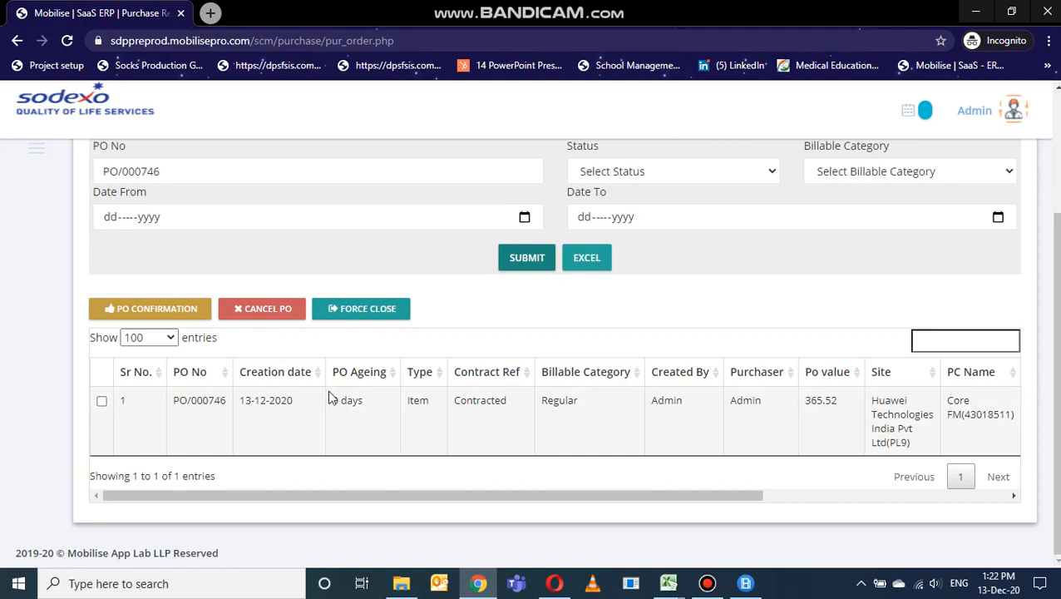
Step: Select the listed purchase order, confirm it with PO Confirmation, and check its row through to the status column
left_click(102, 402)
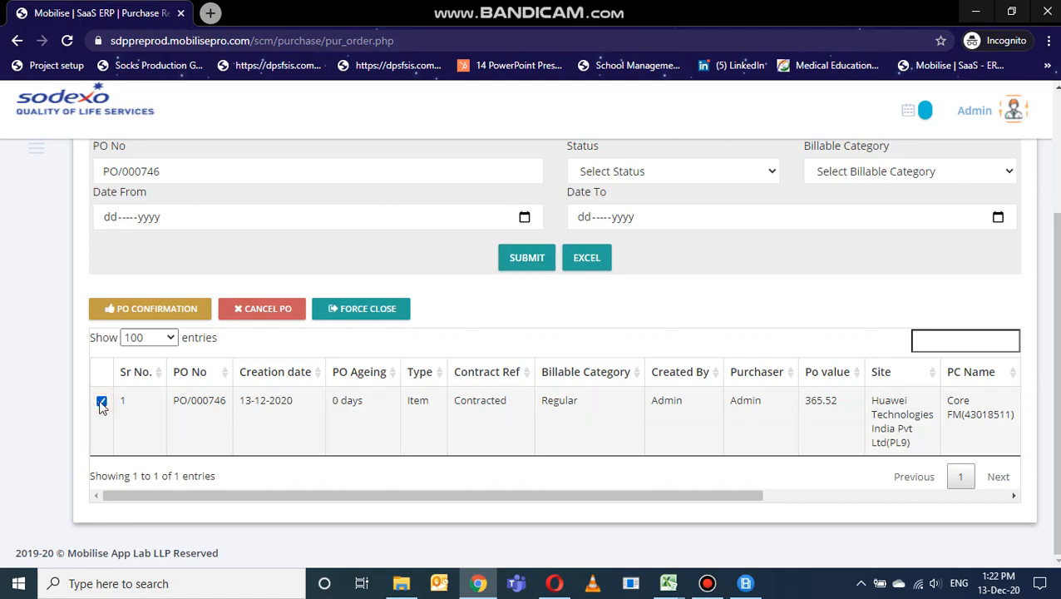
left_click(153, 313)
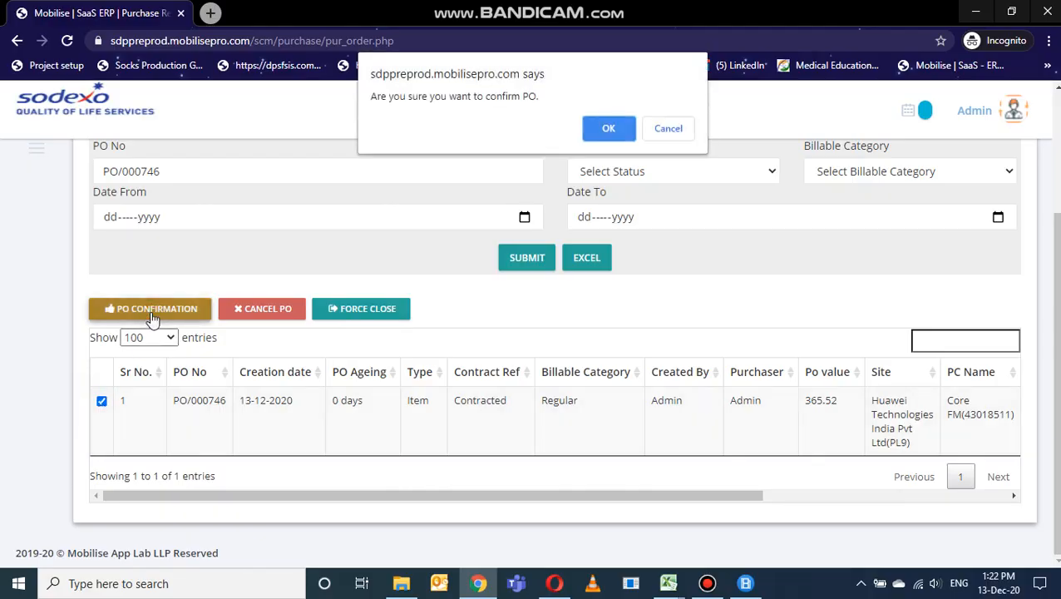
left_click(624, 131)
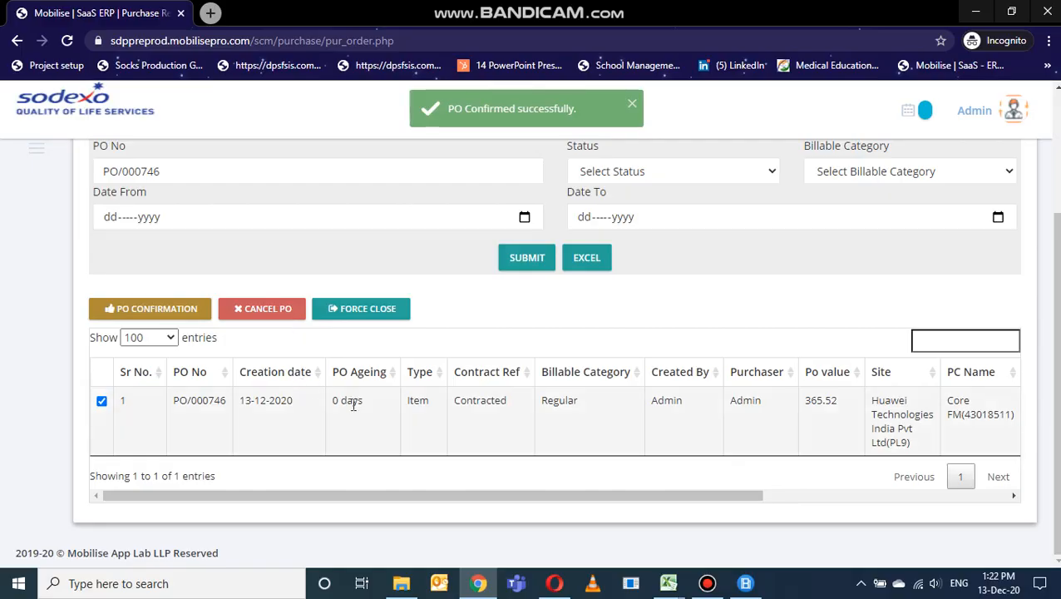
scroll(361, 416, "right", 5)
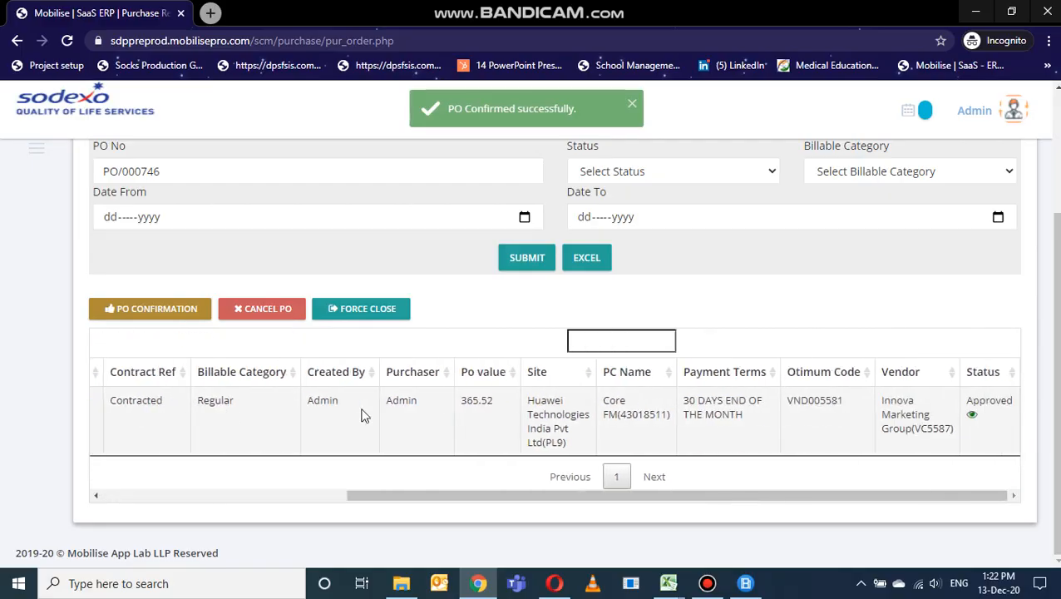
scroll(362, 416, "left", 6)
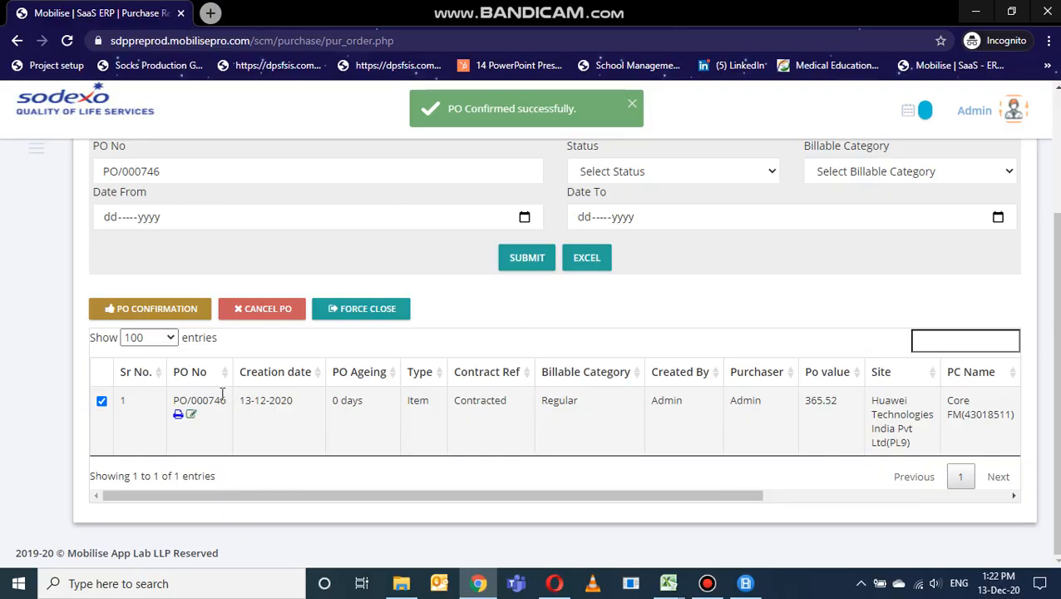
Step: Open the printable document of the confirmed purchase order from its row and look through all its pages
mouse_move(185, 402)
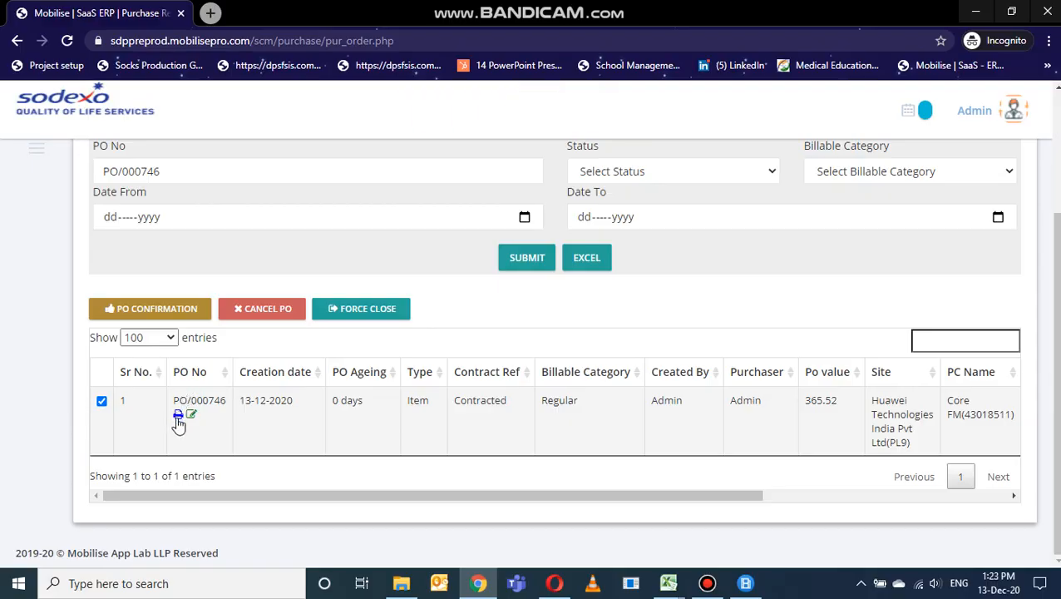
left_click(178, 414)
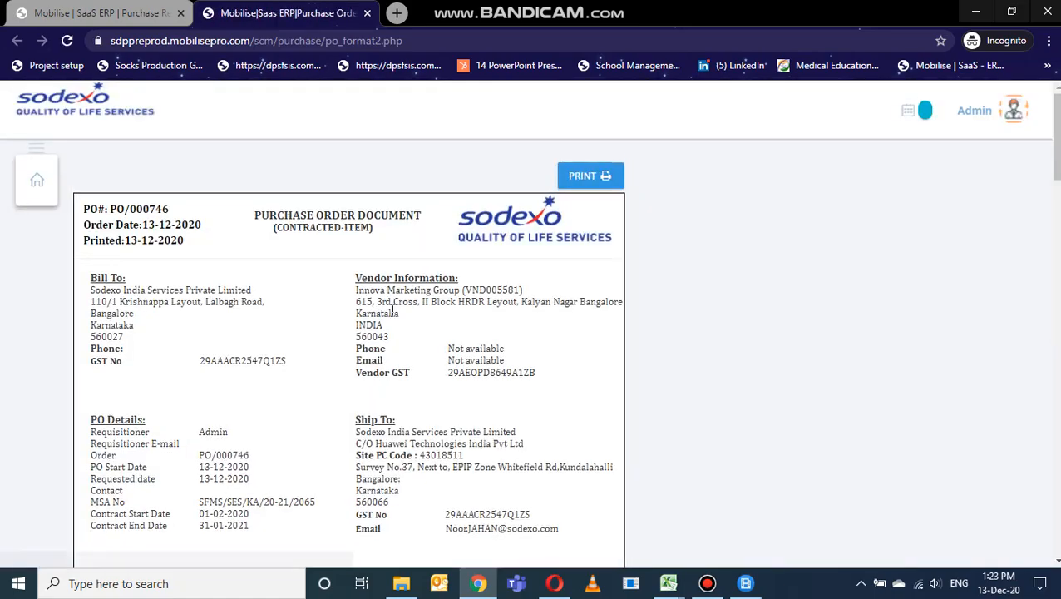
scroll(393, 309, "down", 6)
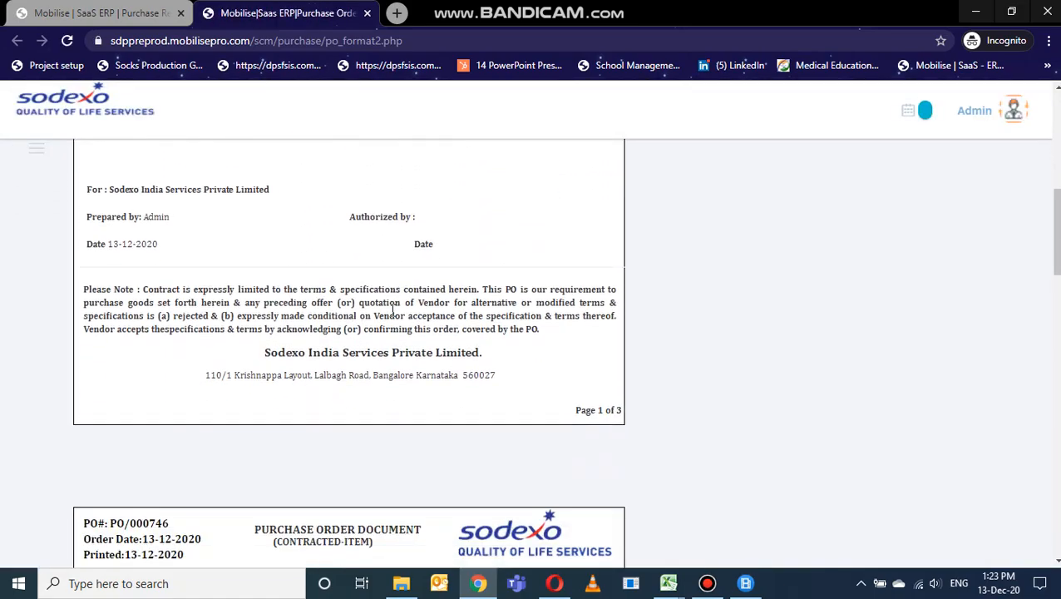
scroll(393, 309, "down", 3)
scroll(392, 312, "down", 5)
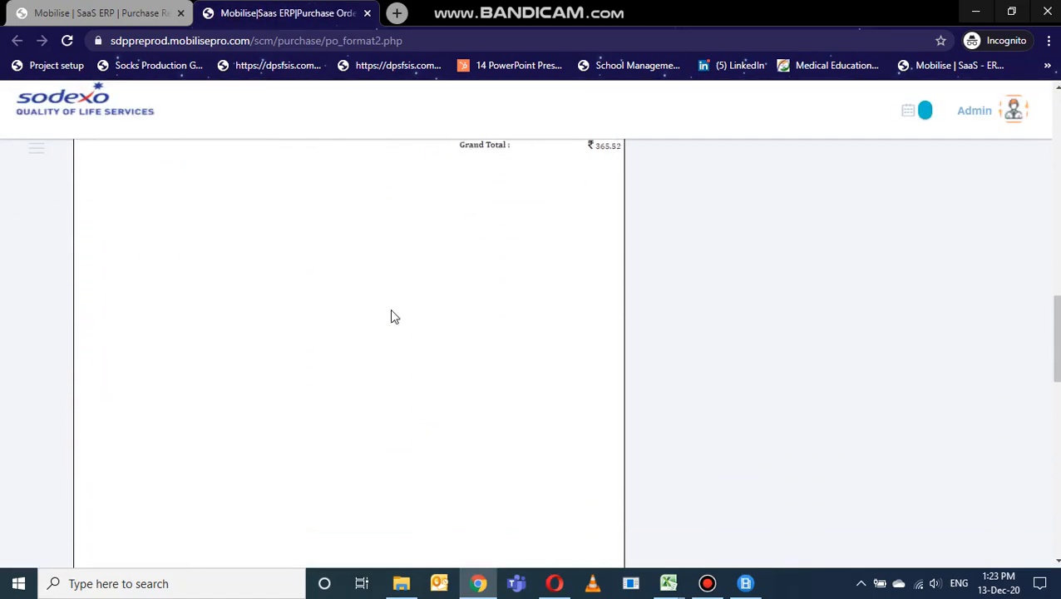
scroll(391, 310, "down", 8)
scroll(392, 310, "up", 20)
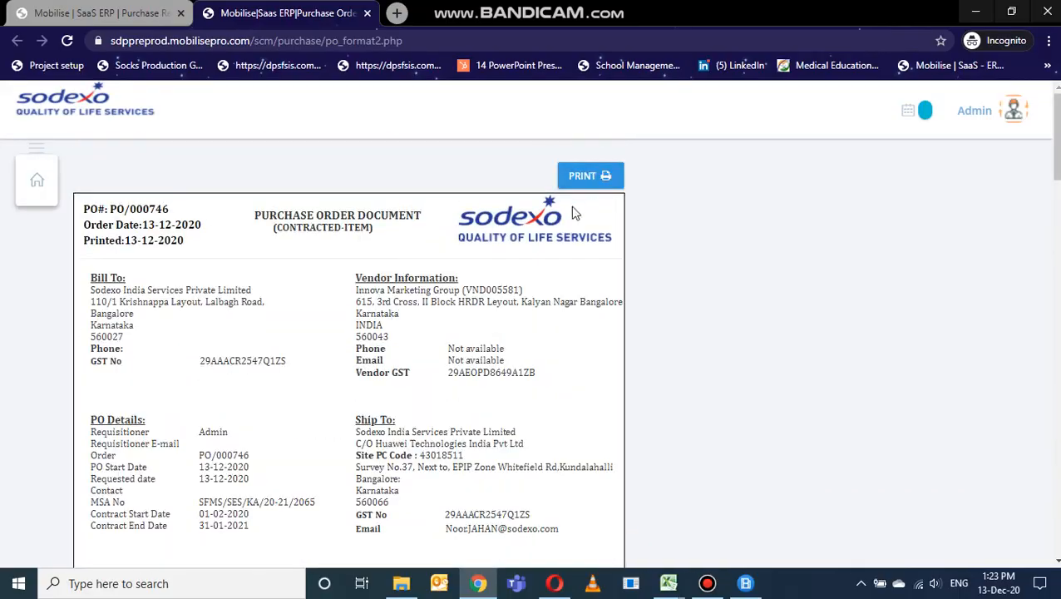
Step: Preview the purchase order document's printout and close the preview without saving
left_click(599, 179)
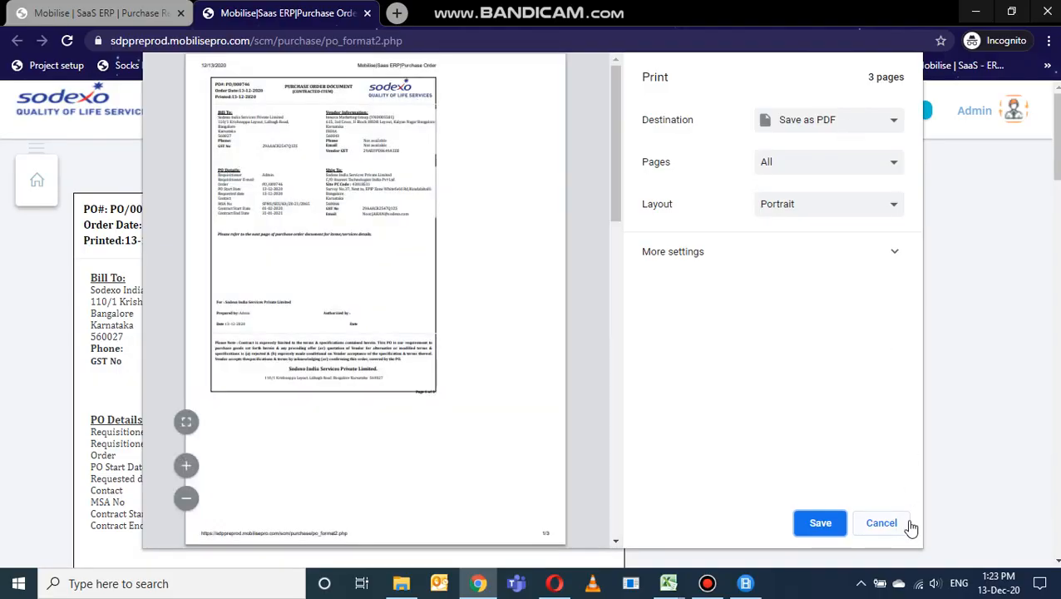
left_click(884, 532)
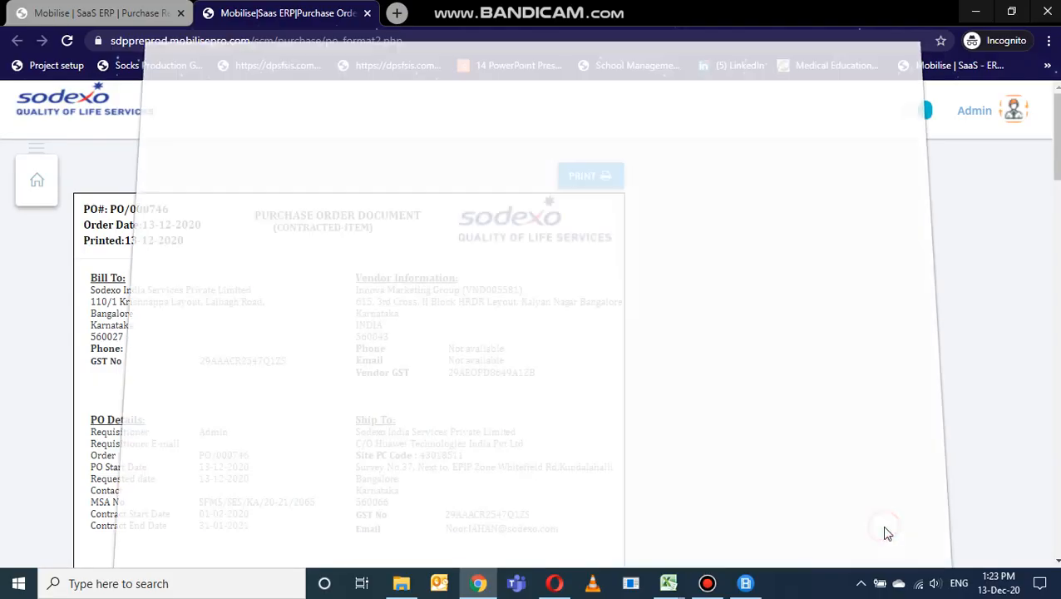
mouse_move(582, 8)
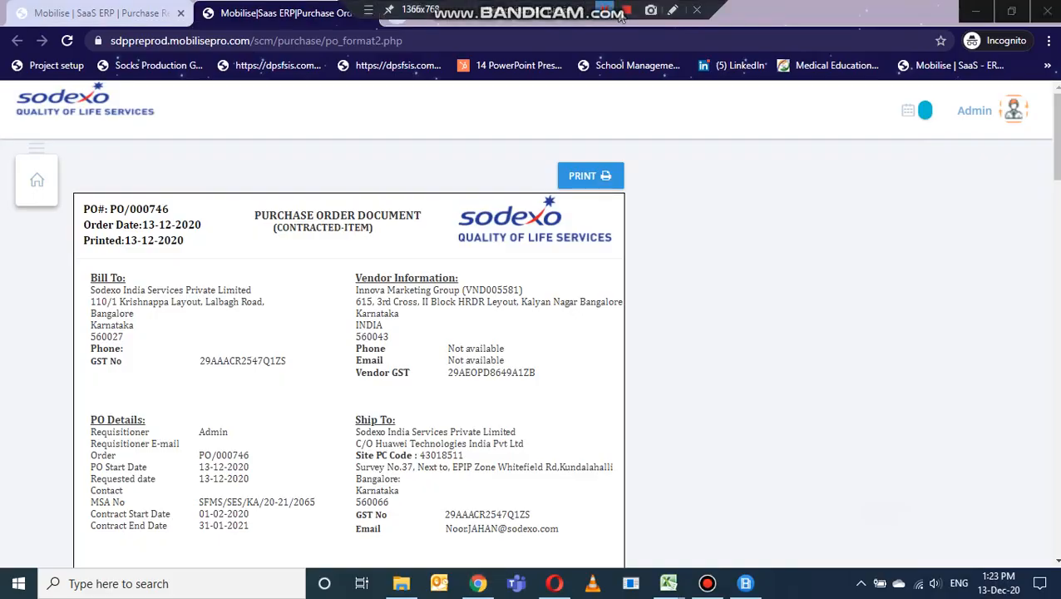